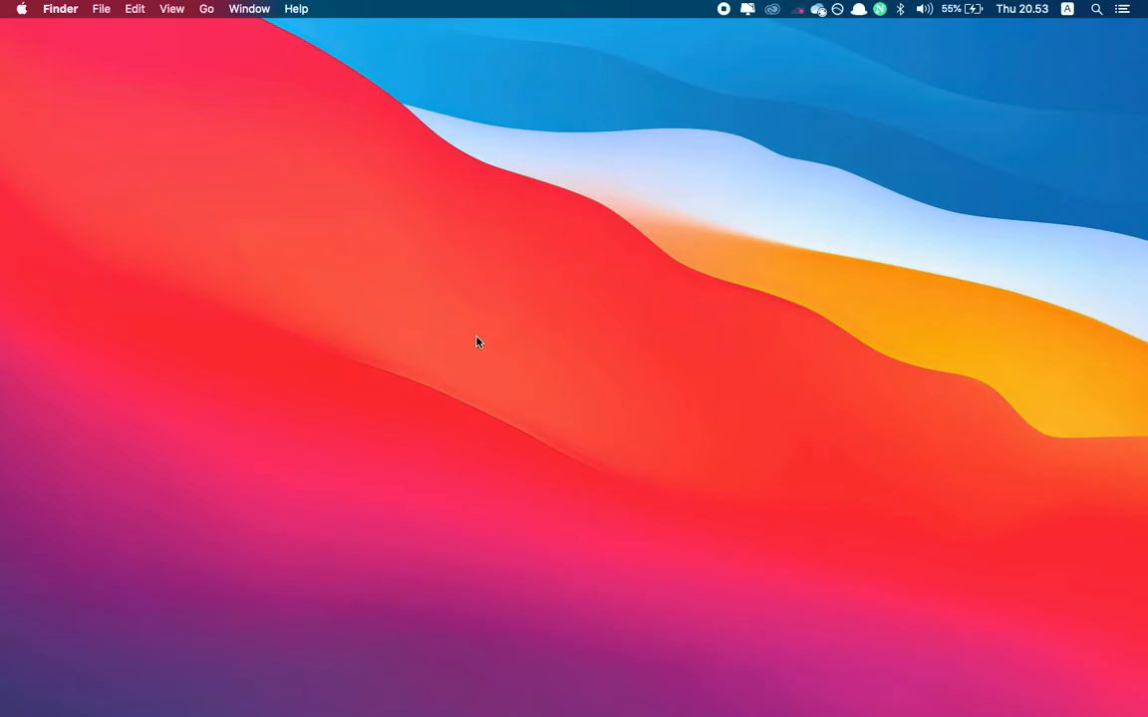
Open VirtualBox and start a new virtual machine named debian_10 with type Linux and version Debian (64-bit)
mouse_move(504, 703)
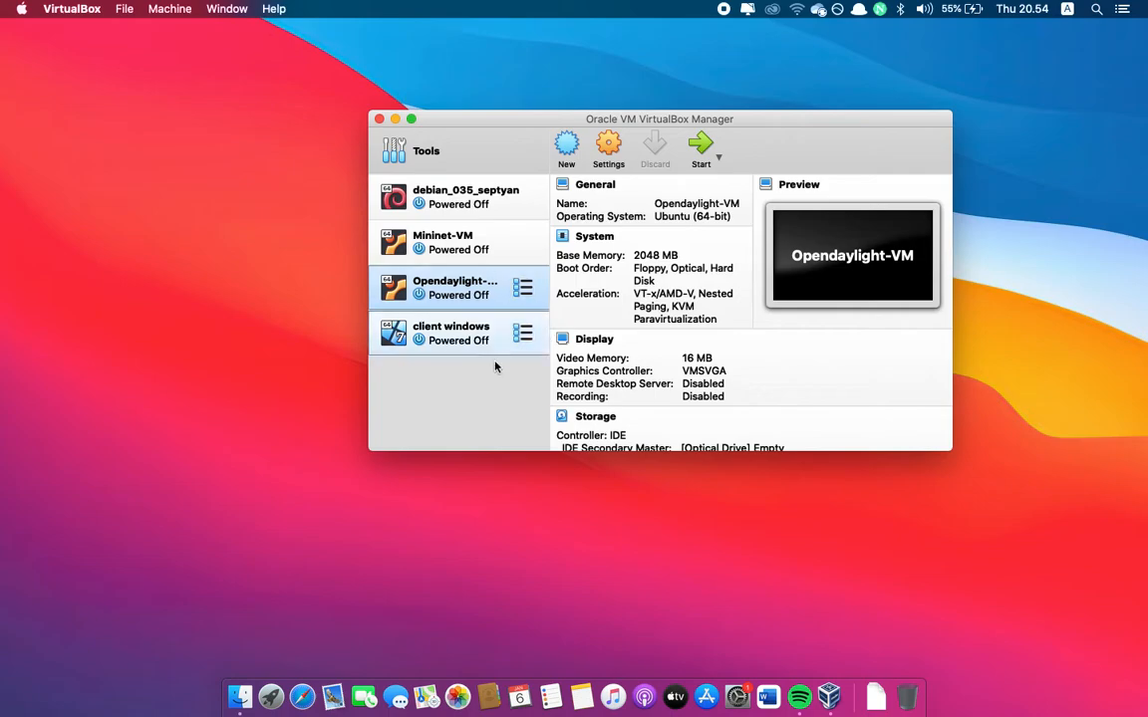
drag(511, 123, 466, 133)
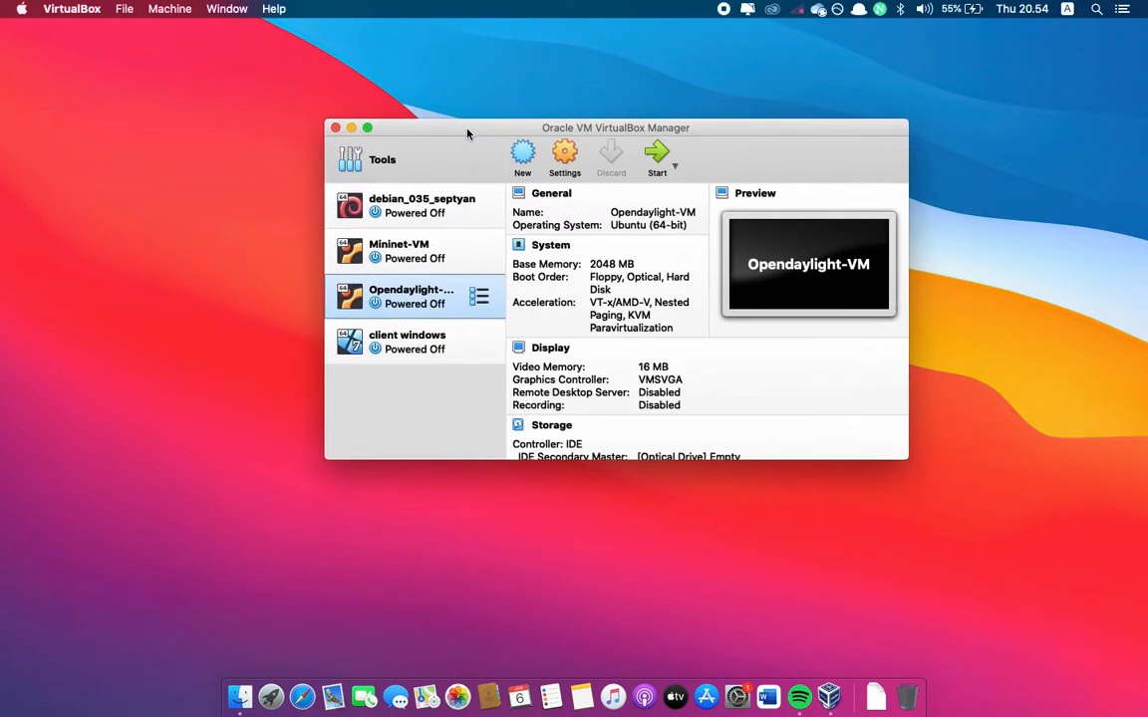
click(526, 155)
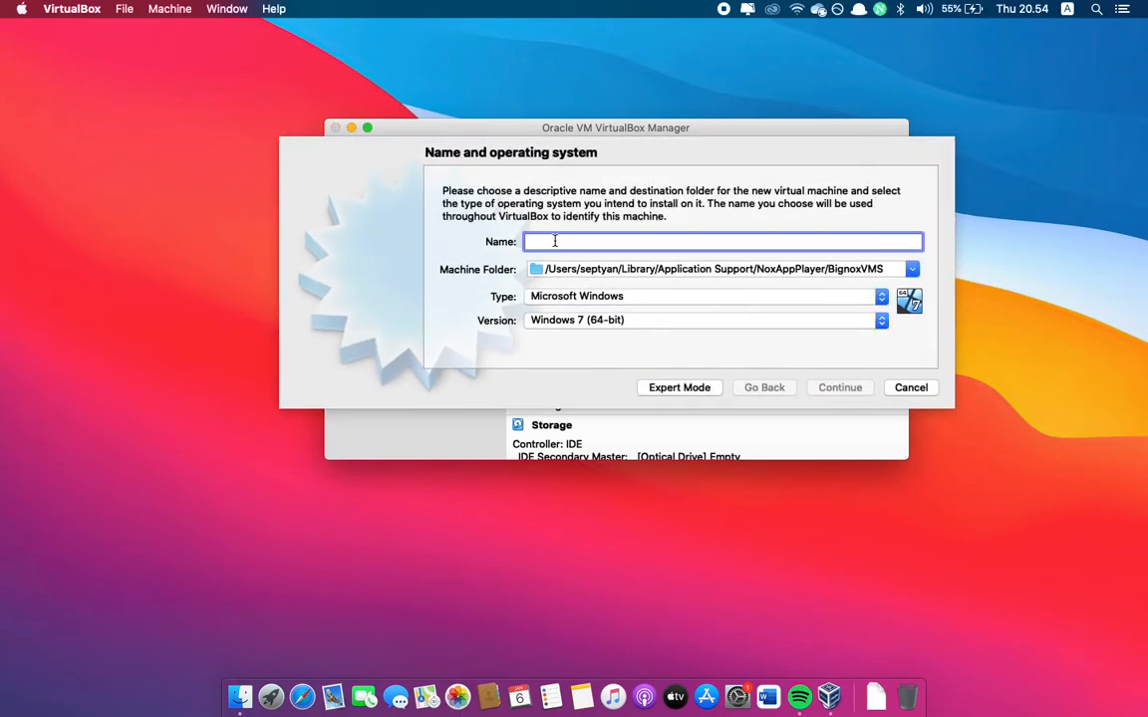
text(de)
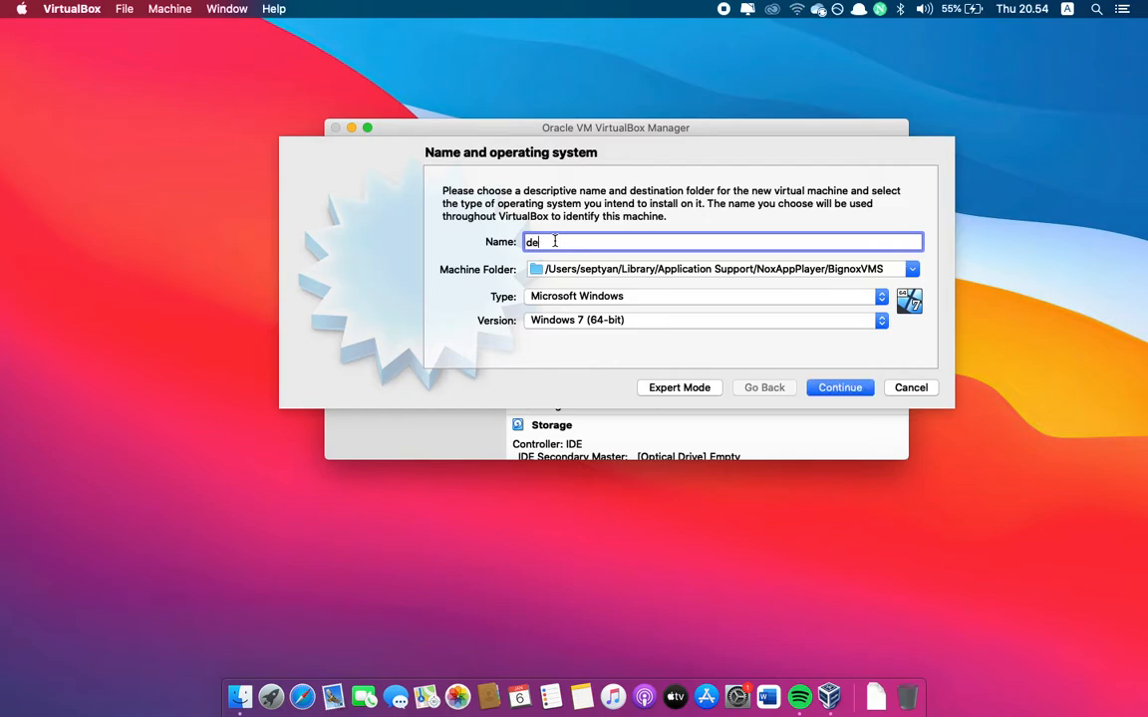
text(bian_10)
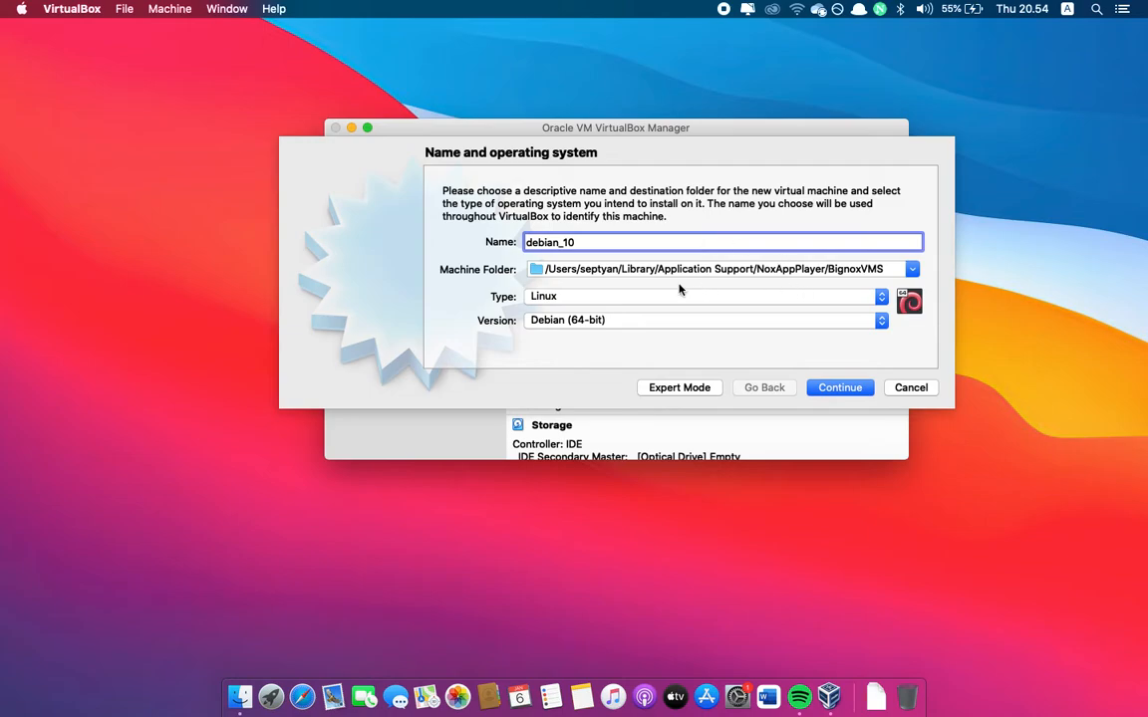
key(Return)
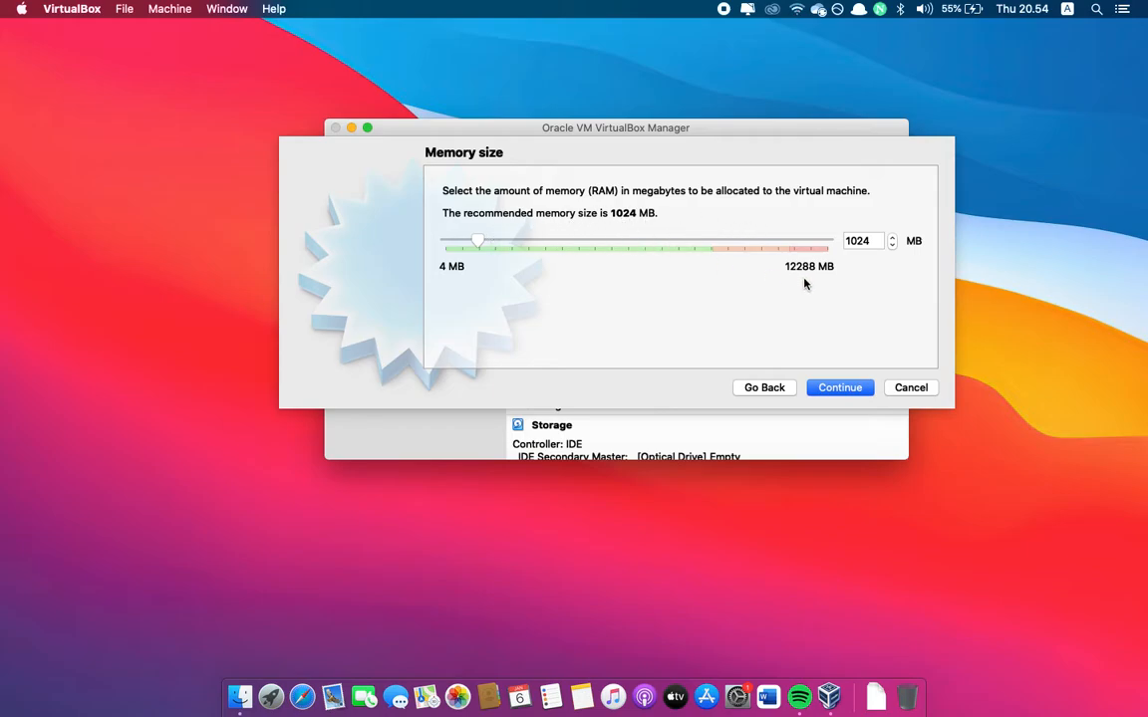
Set the new virtual machine's memory size to 2048 MB and continue to the hard disk options
click(880, 242)
key(BackSpace)
key(BackSpace)
key(BackSpace)
key(BackSpace)
text(1)
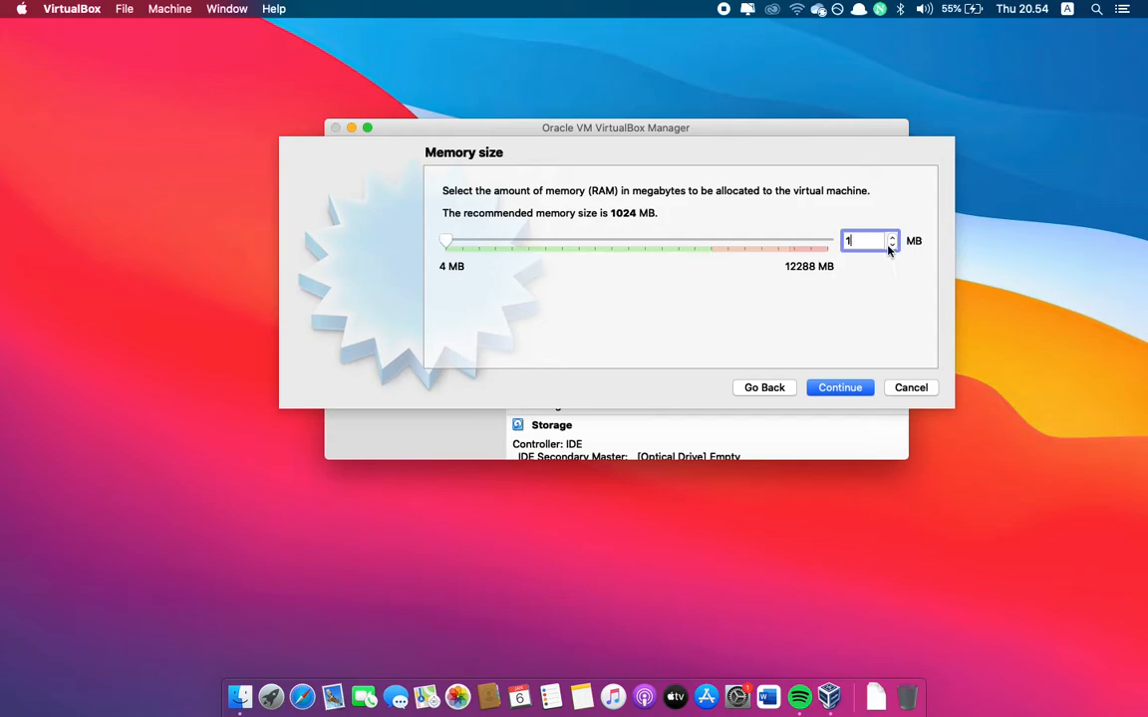
text(2048)
click(831, 391)
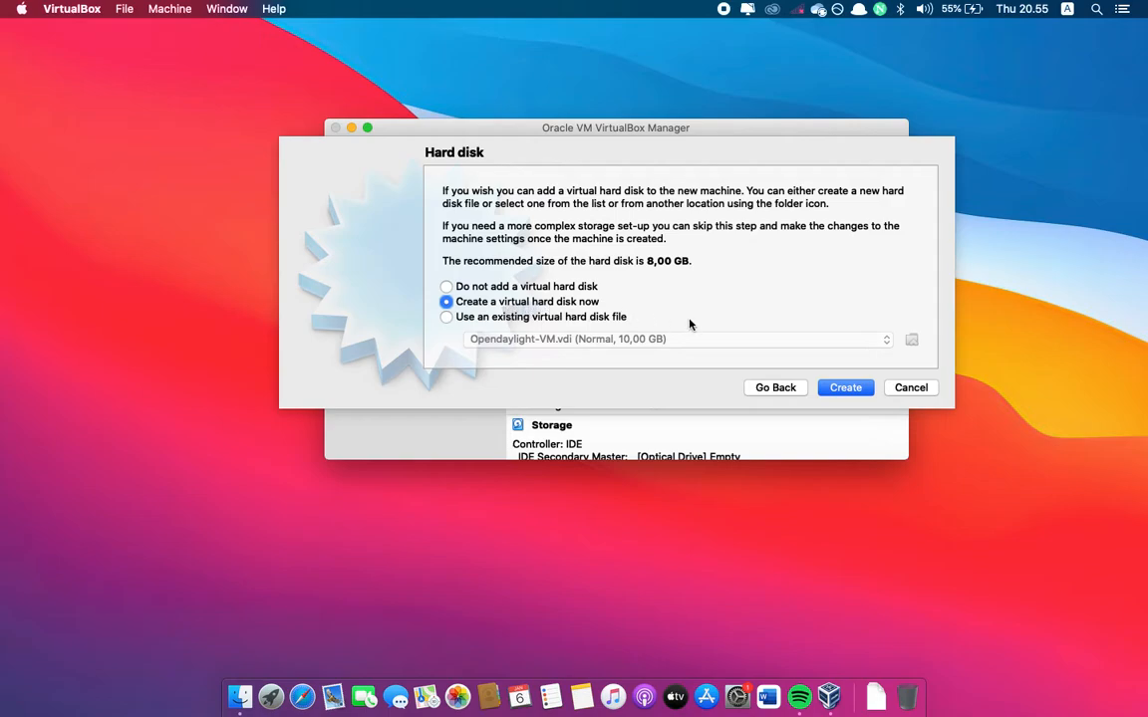
Choose a new dynamically allocated VDI virtual hard disk and set its size to 20 GB
click(846, 390)
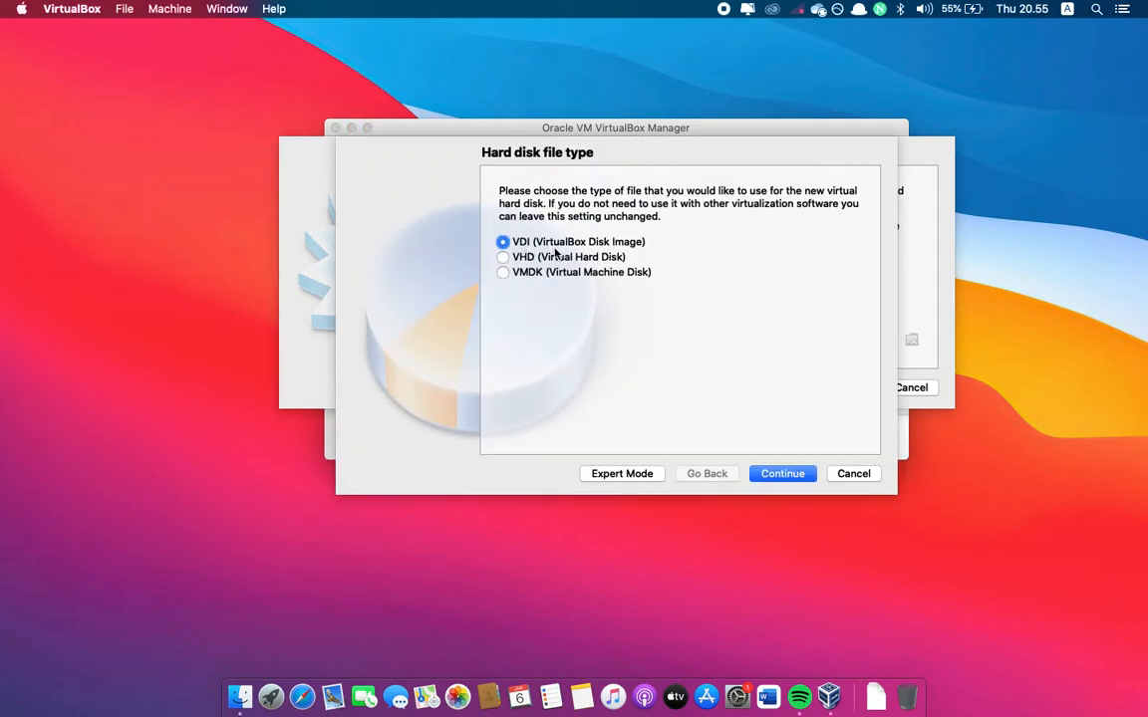
click(783, 475)
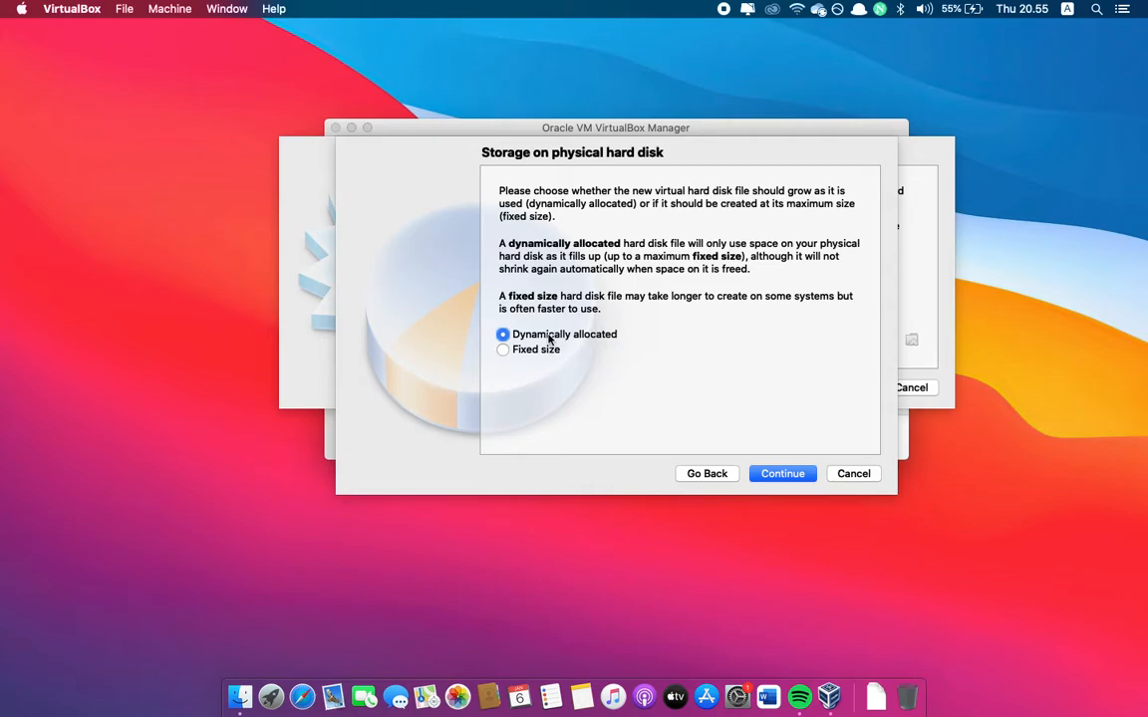
click(804, 474)
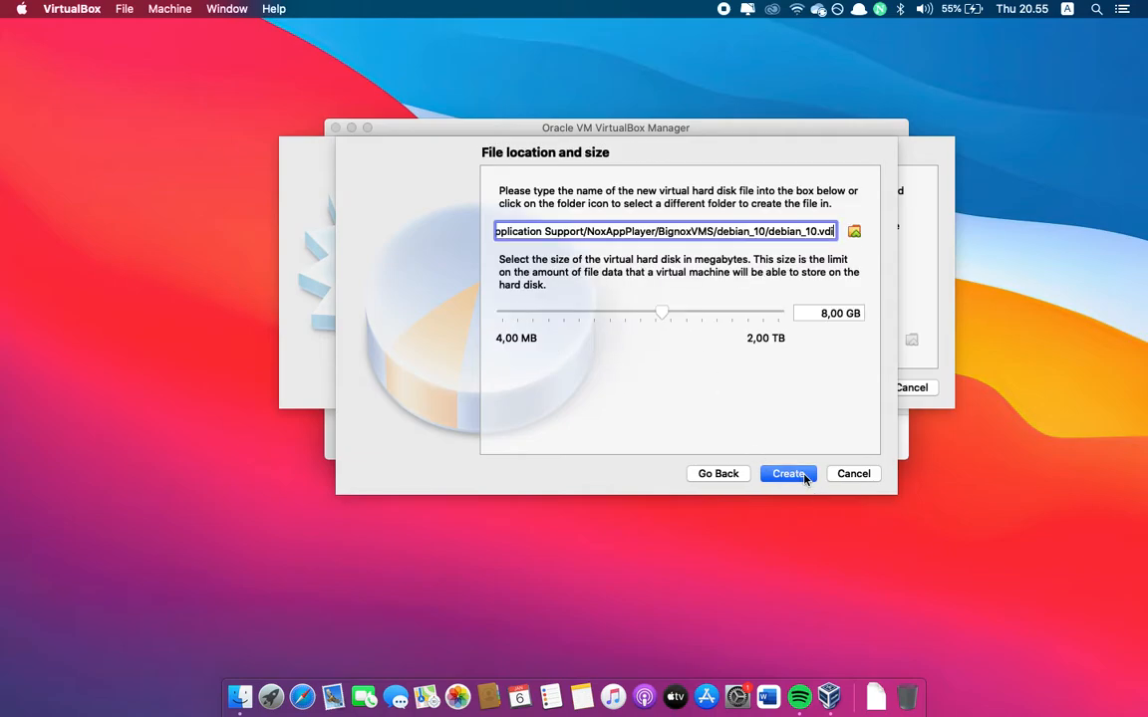
click(823, 313)
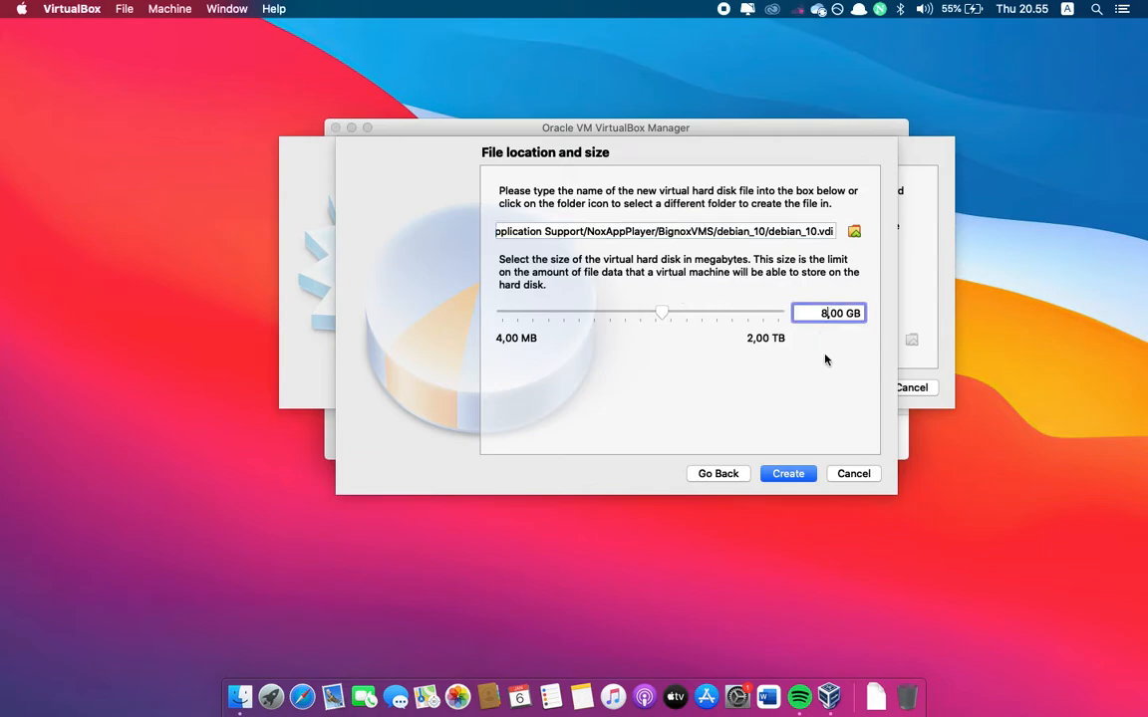
key(BackSpace)
text(20)
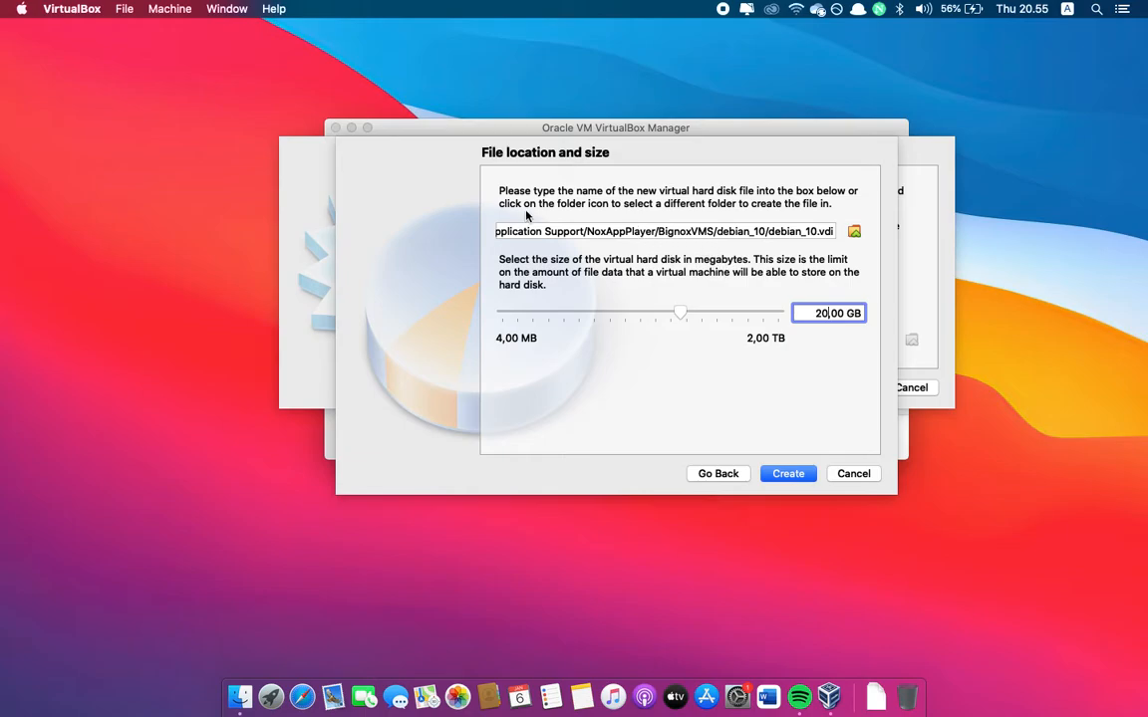
Set the disk file's location to BASIS DATA/DATA/YOUTUBE/VIRTUAL BOX/VDI as debian_10 and create the disk
click(854, 232)
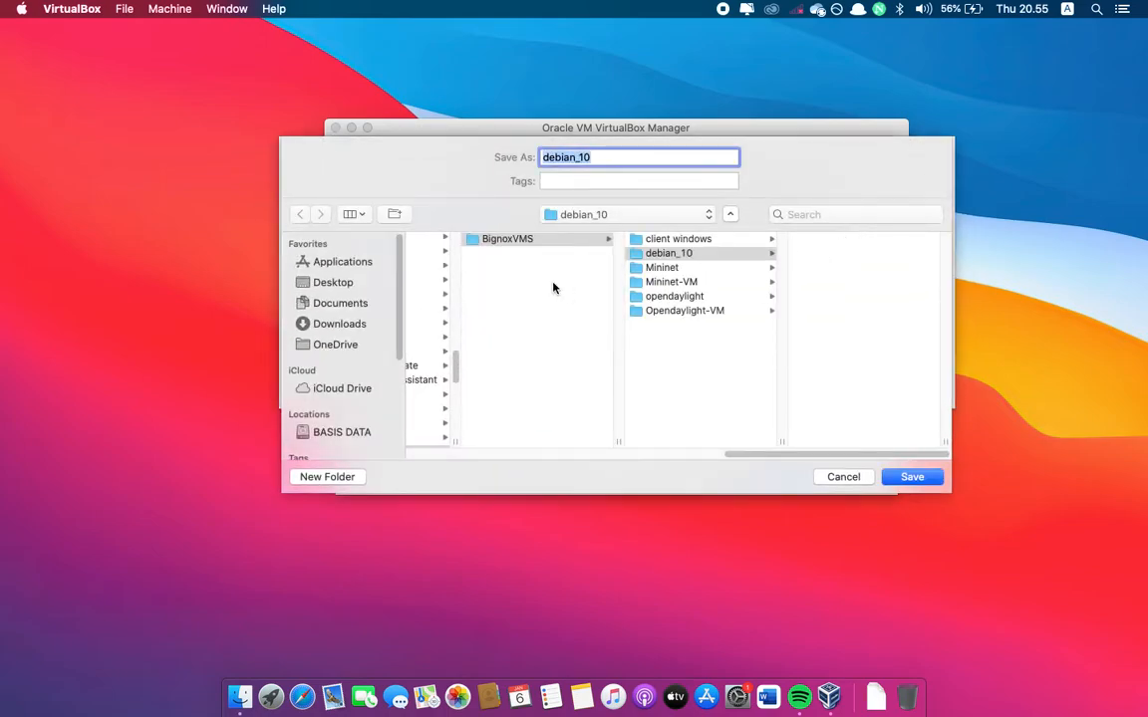
click(344, 432)
click(468, 239)
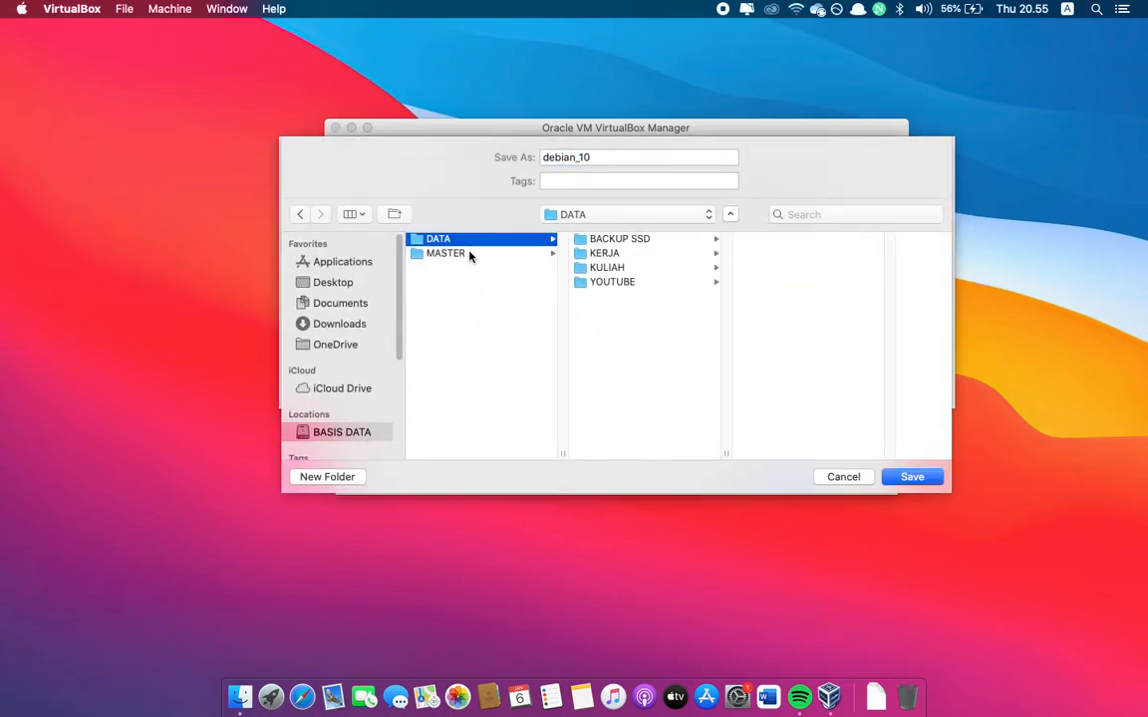
click(543, 254)
click(585, 239)
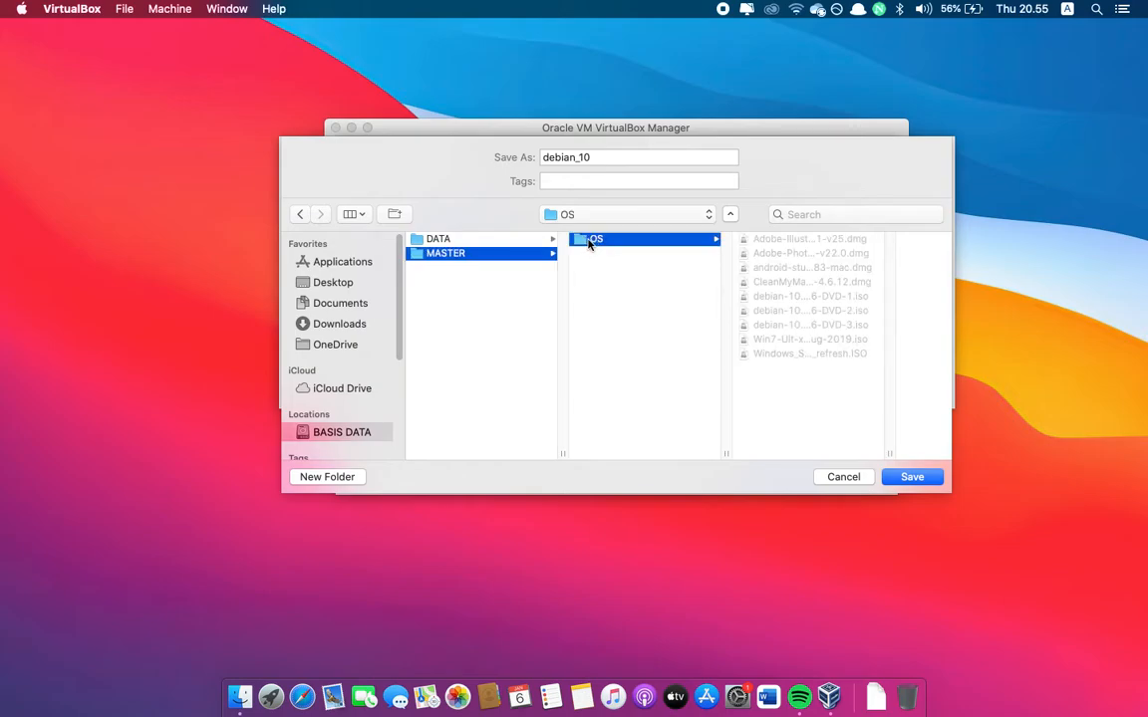
click(468, 239)
click(637, 282)
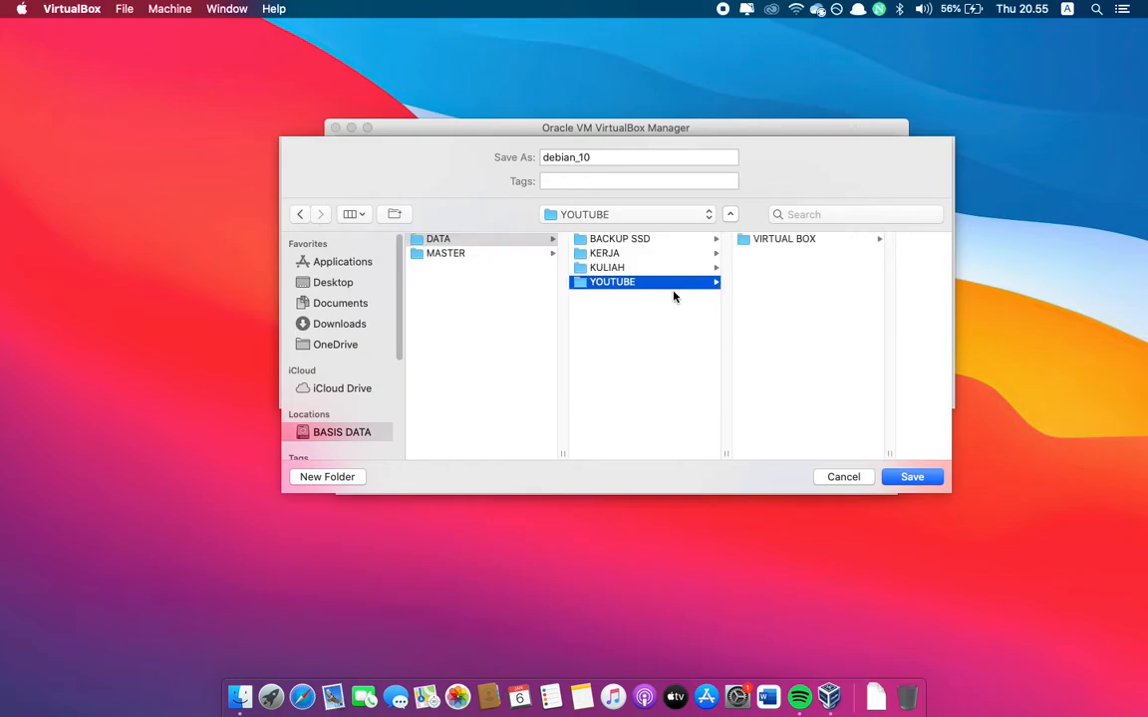
click(761, 241)
click(827, 245)
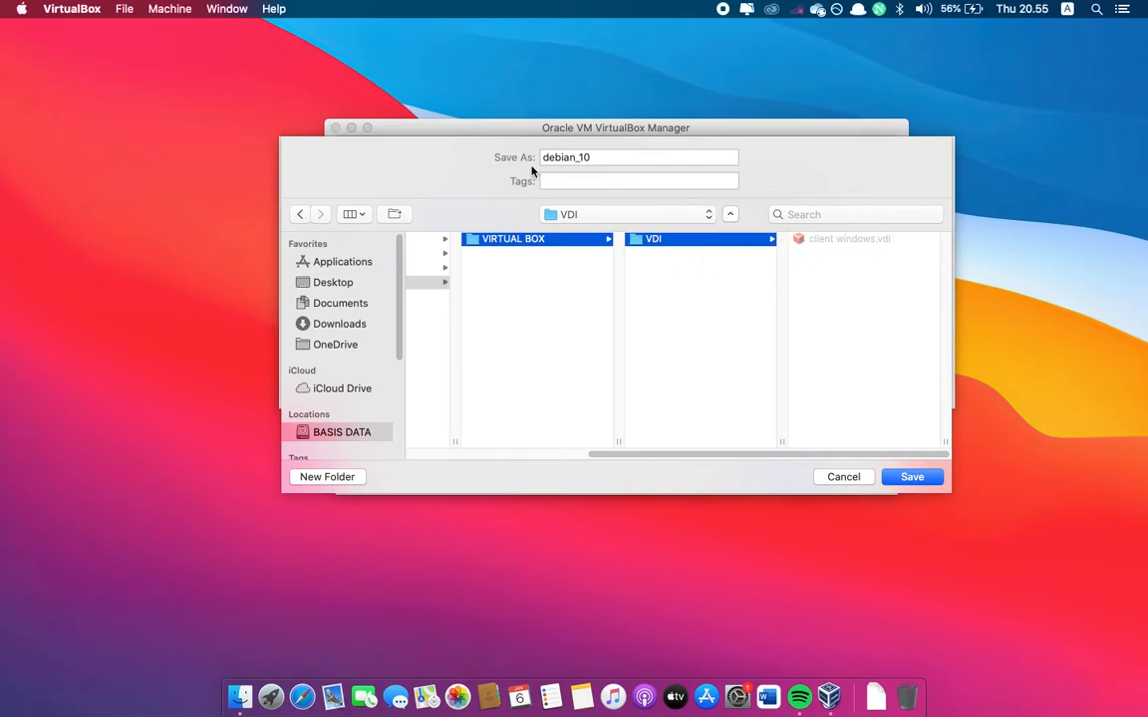
click(911, 476)
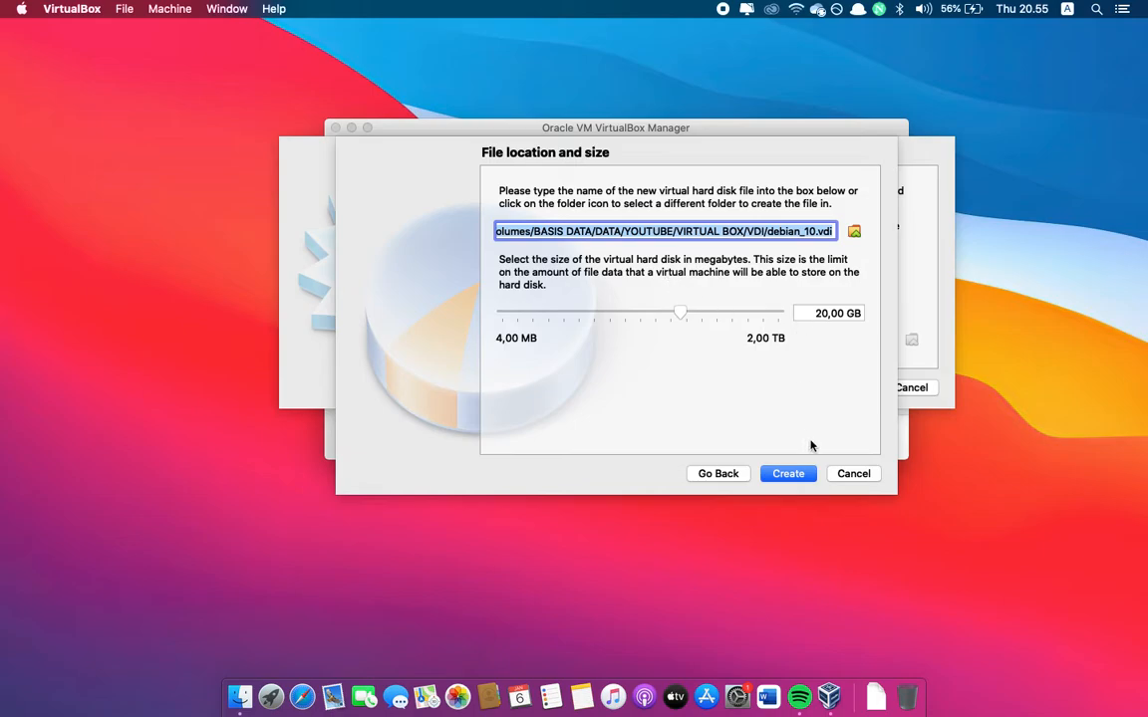
click(798, 480)
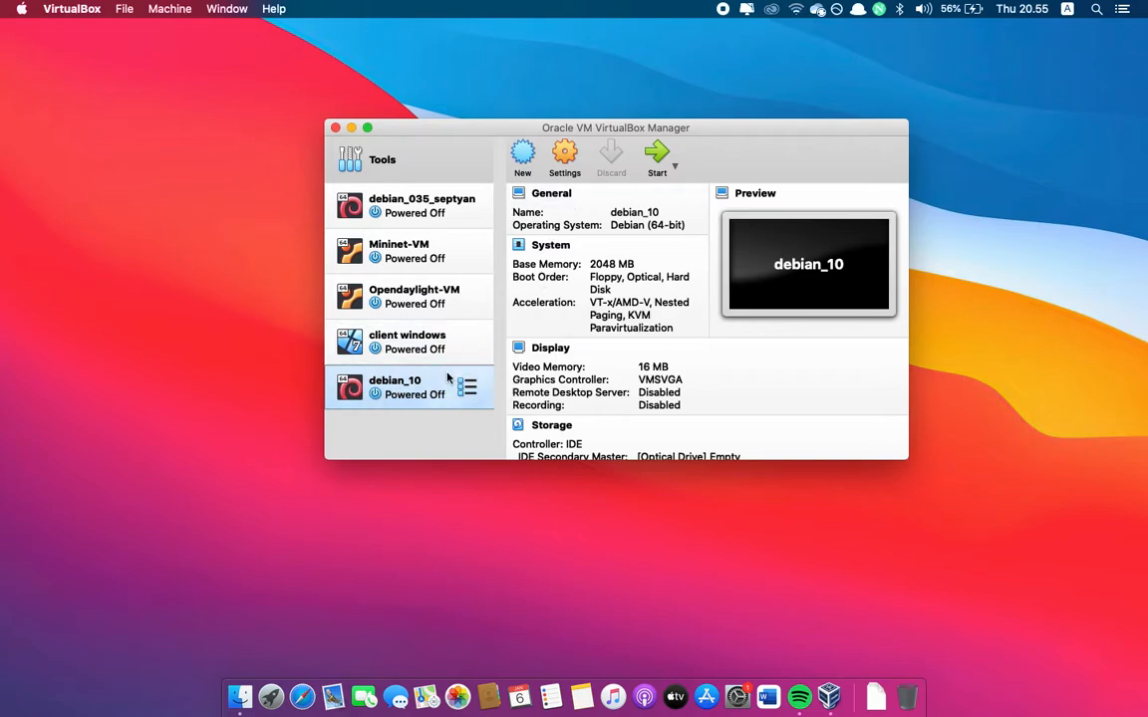
Enlarge the manager window and select the empty IDE optical drive in debian_10's storage settings
drag(909, 125, 992, 85)
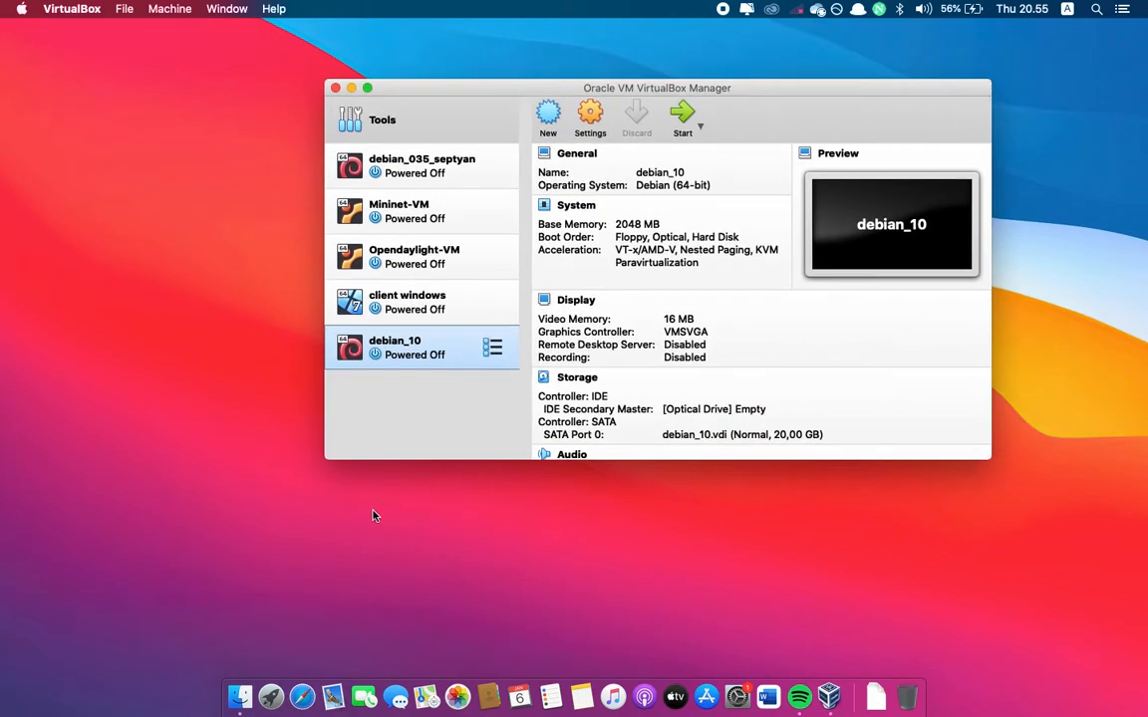
drag(338, 460, 197, 517)
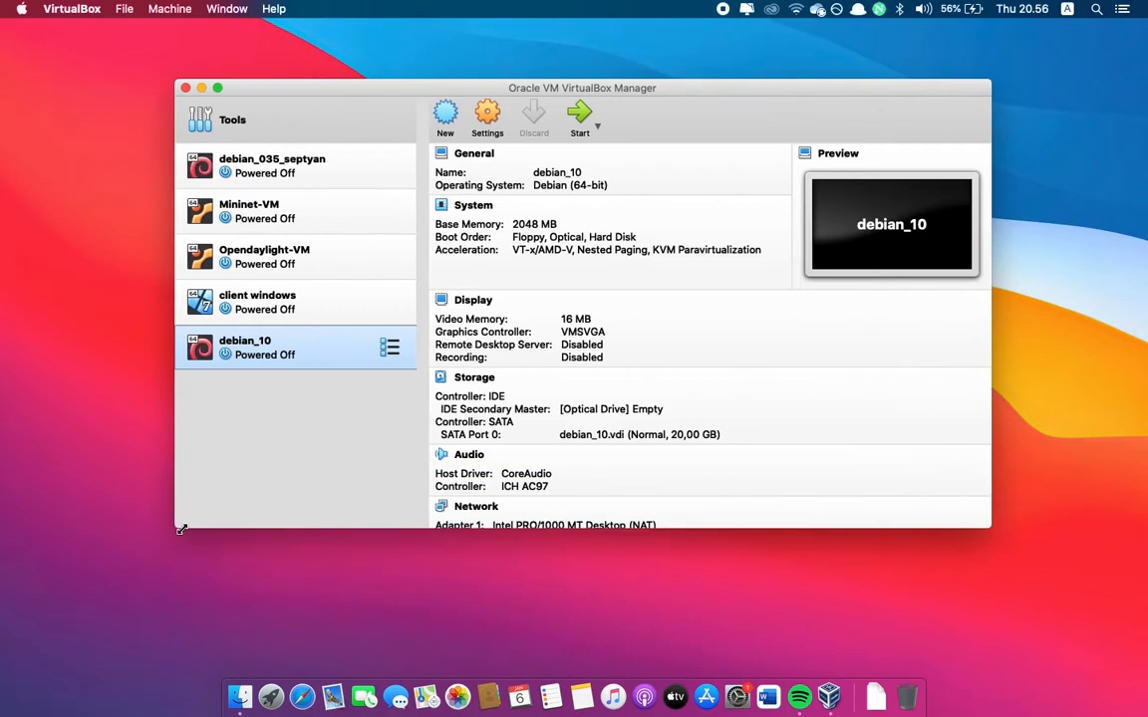
click(500, 121)
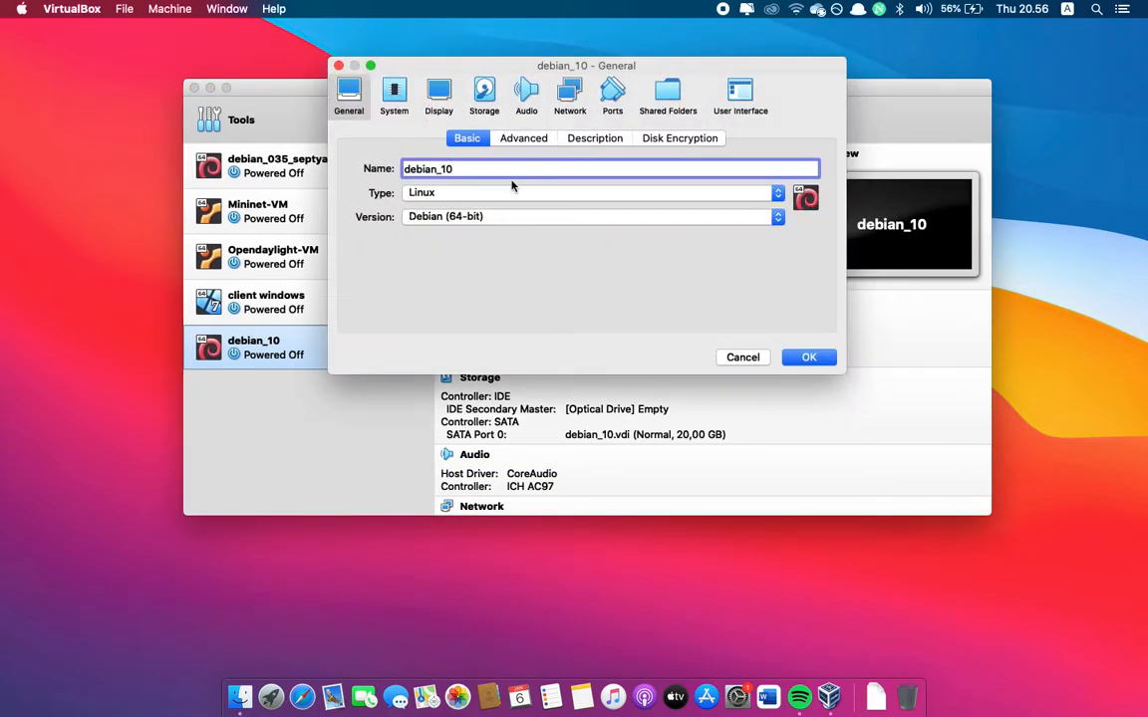
click(490, 90)
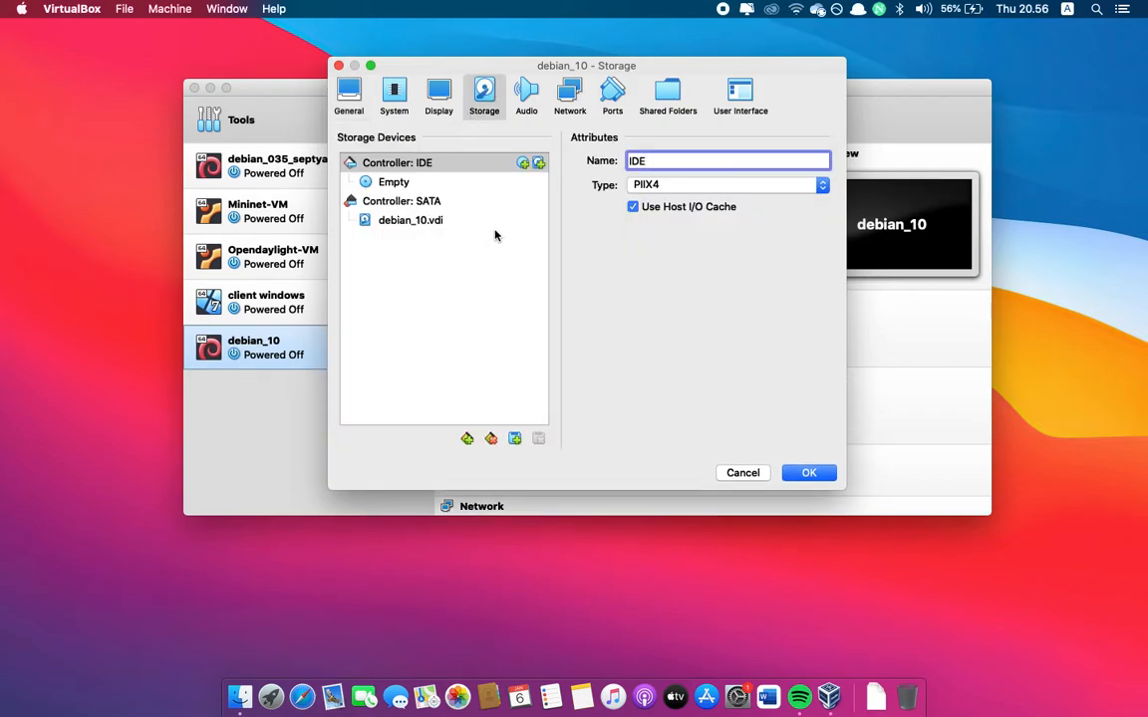
click(396, 185)
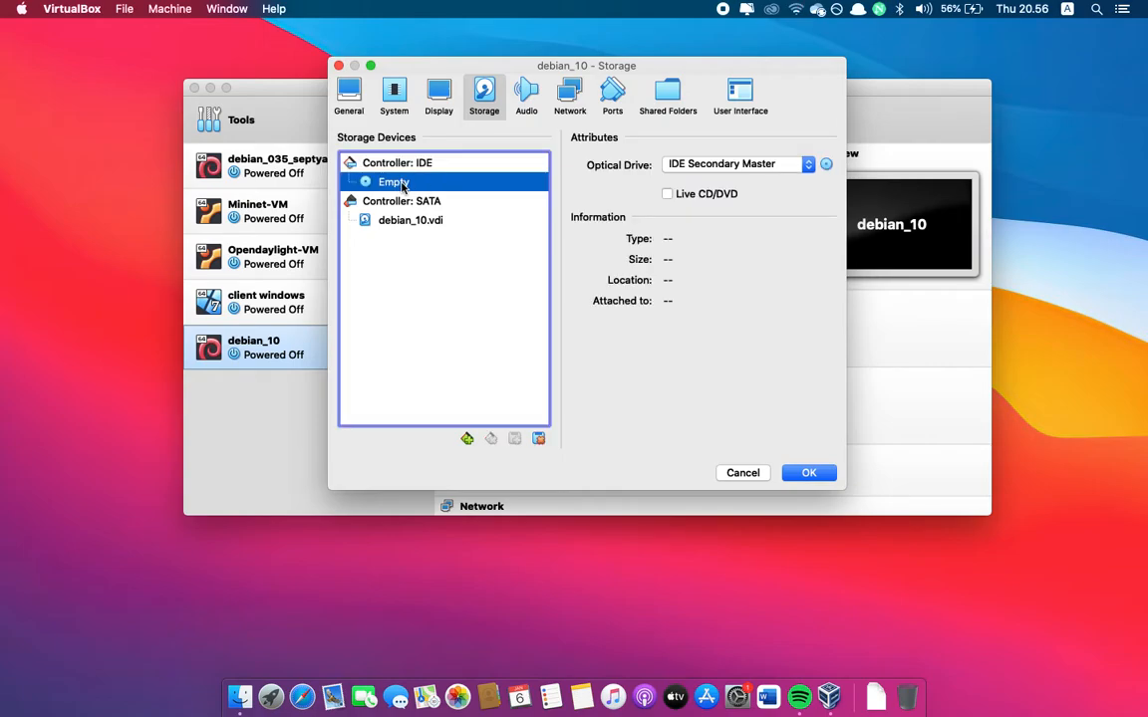
click(826, 165)
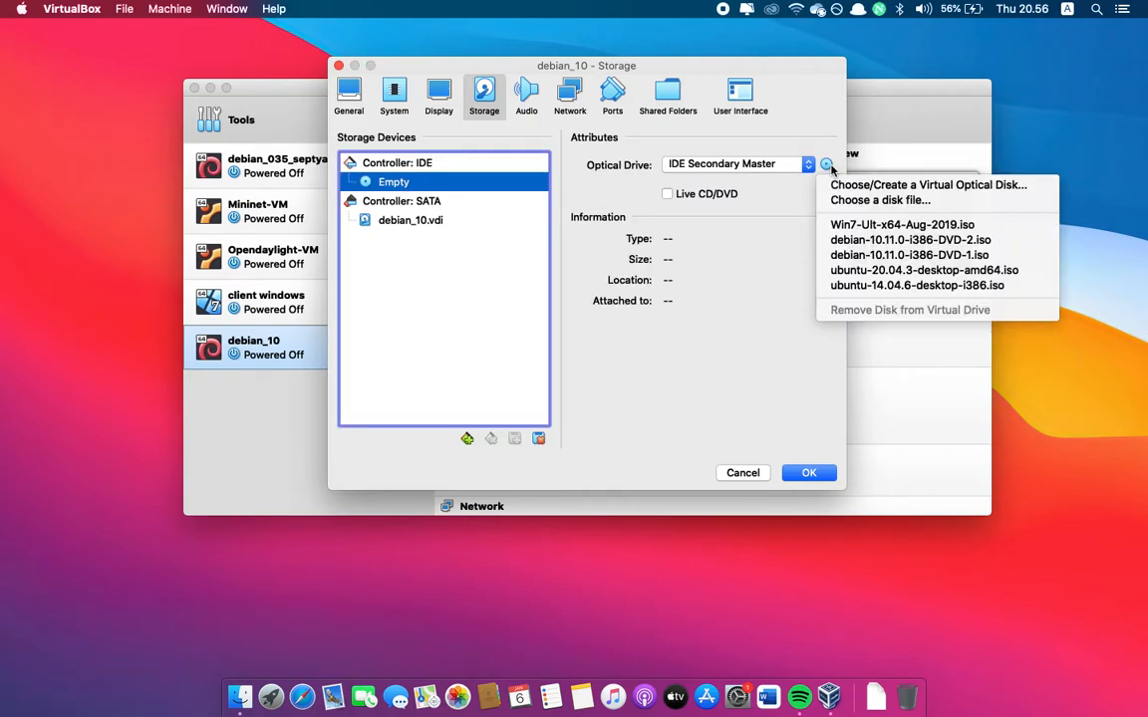
click(829, 167)
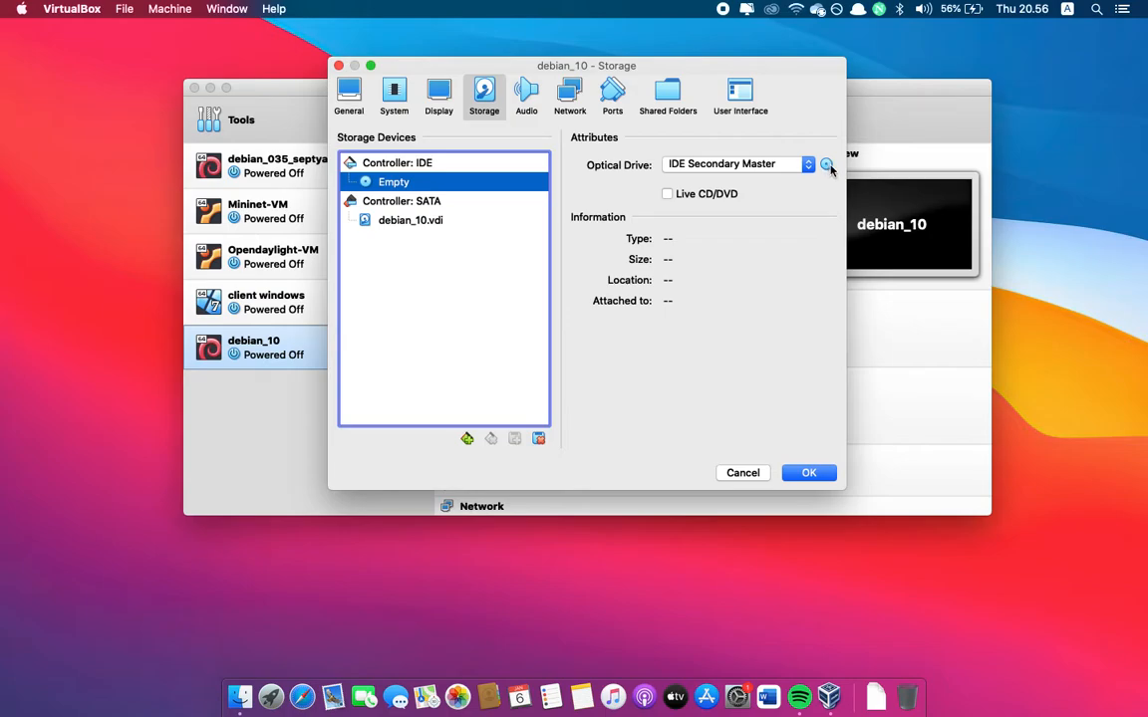
click(829, 168)
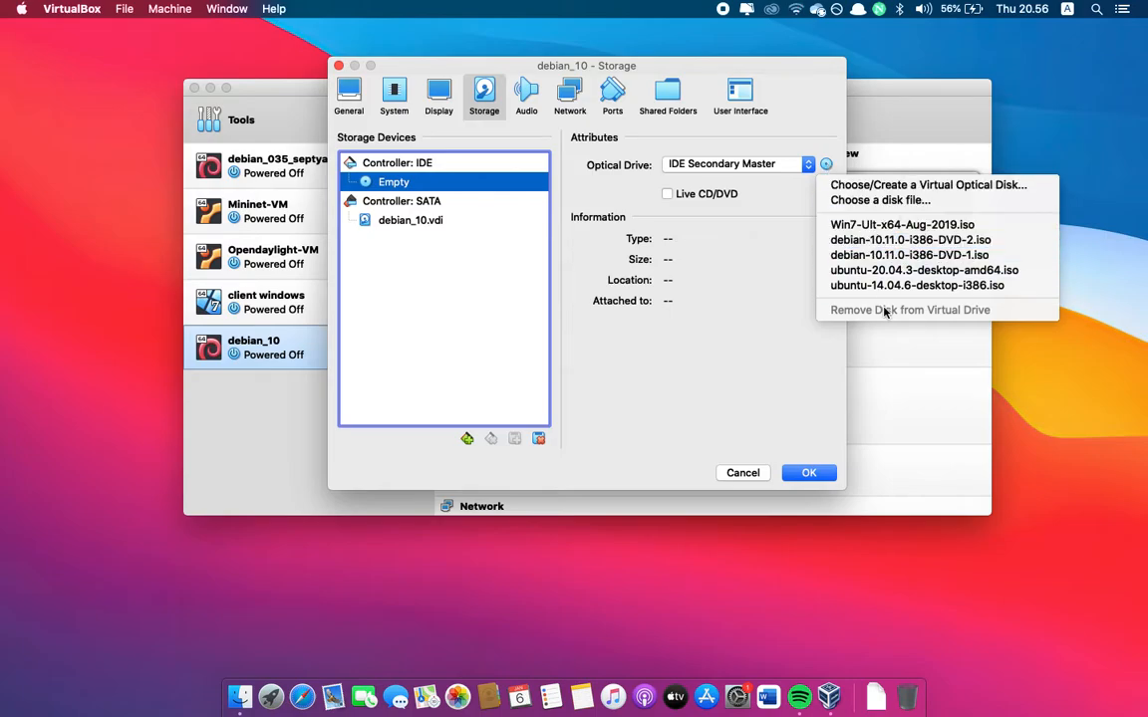
click(862, 202)
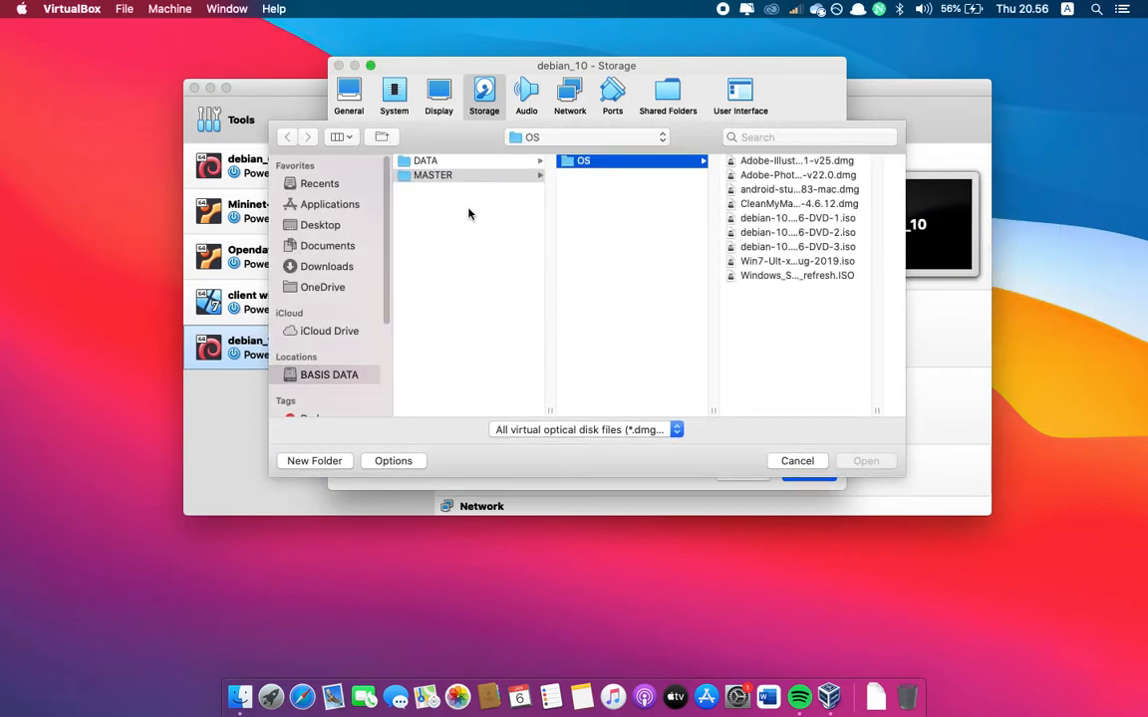
click(798, 462)
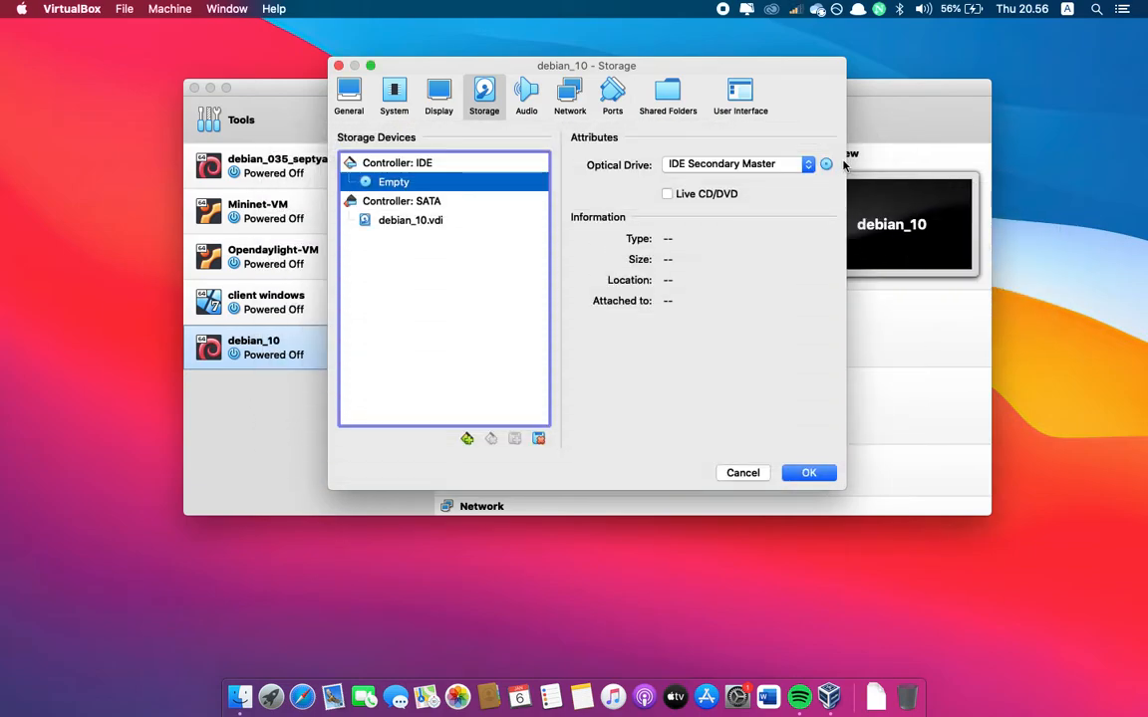
Attach the disk file debian-10.11.0-i386-DVD-1.iso from the OS folder to the empty IDE optical drive
click(826, 164)
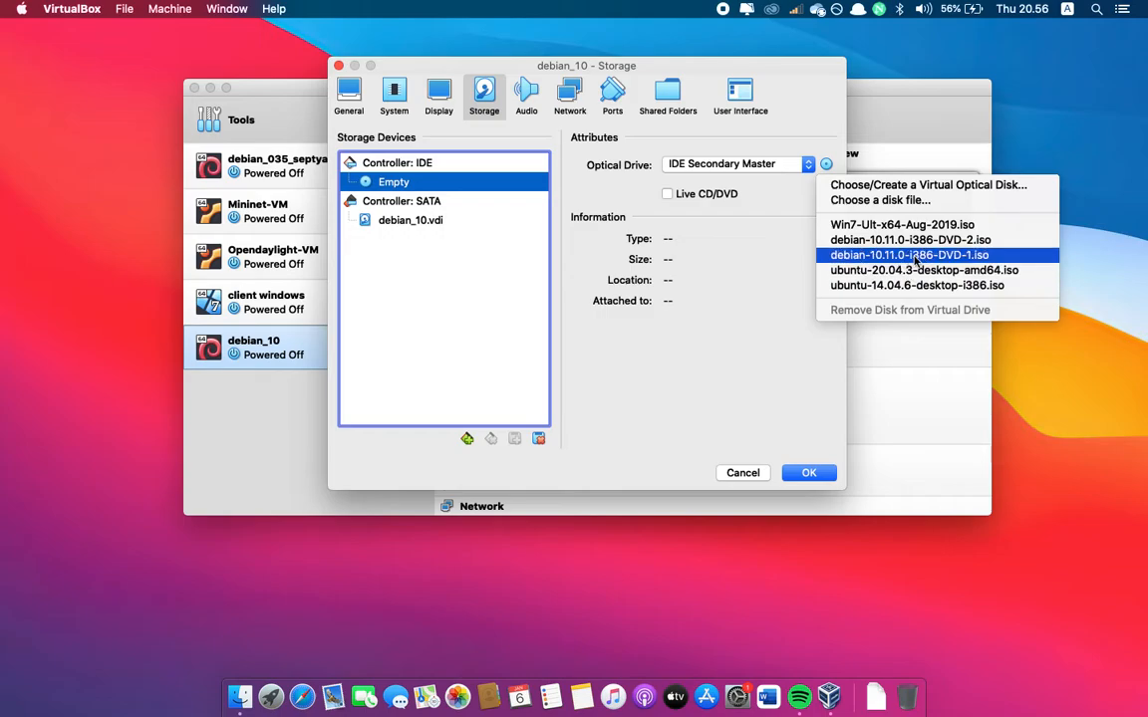
click(877, 200)
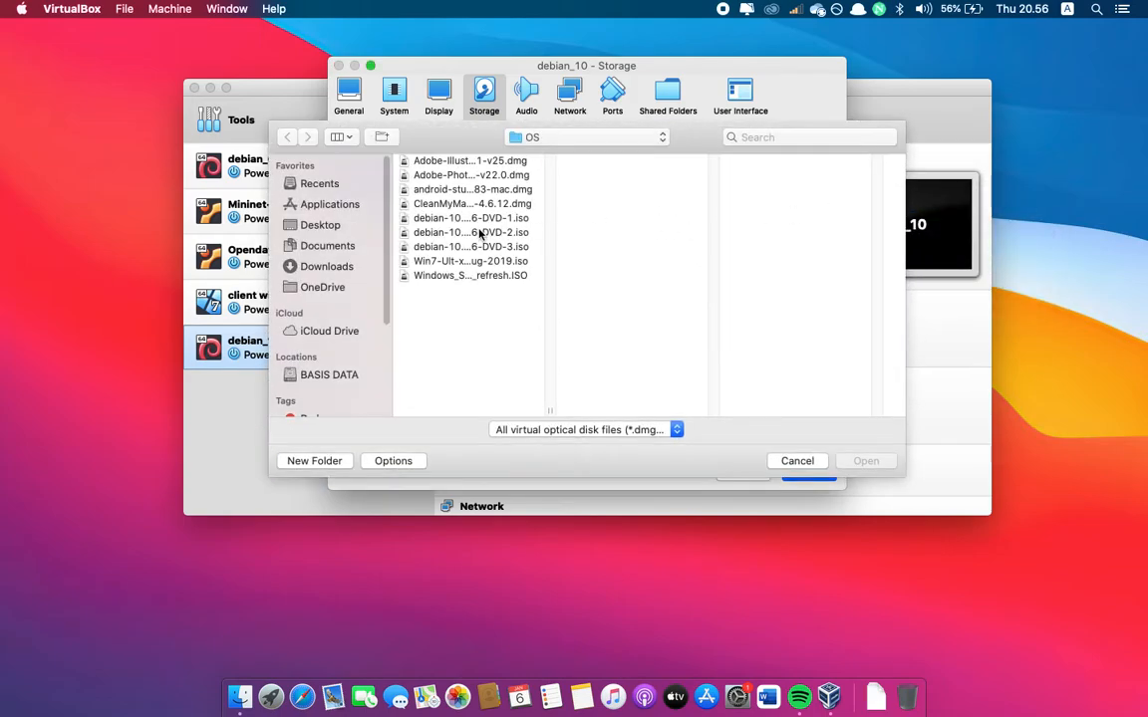
click(442, 247)
click(458, 218)
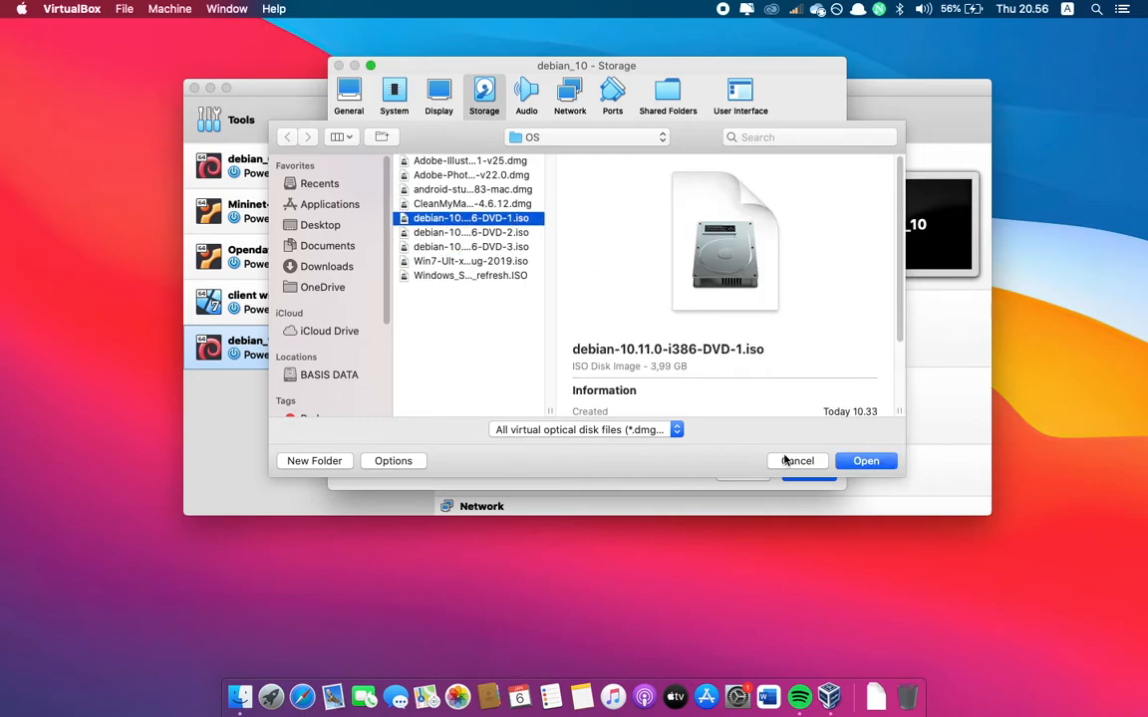
click(866, 461)
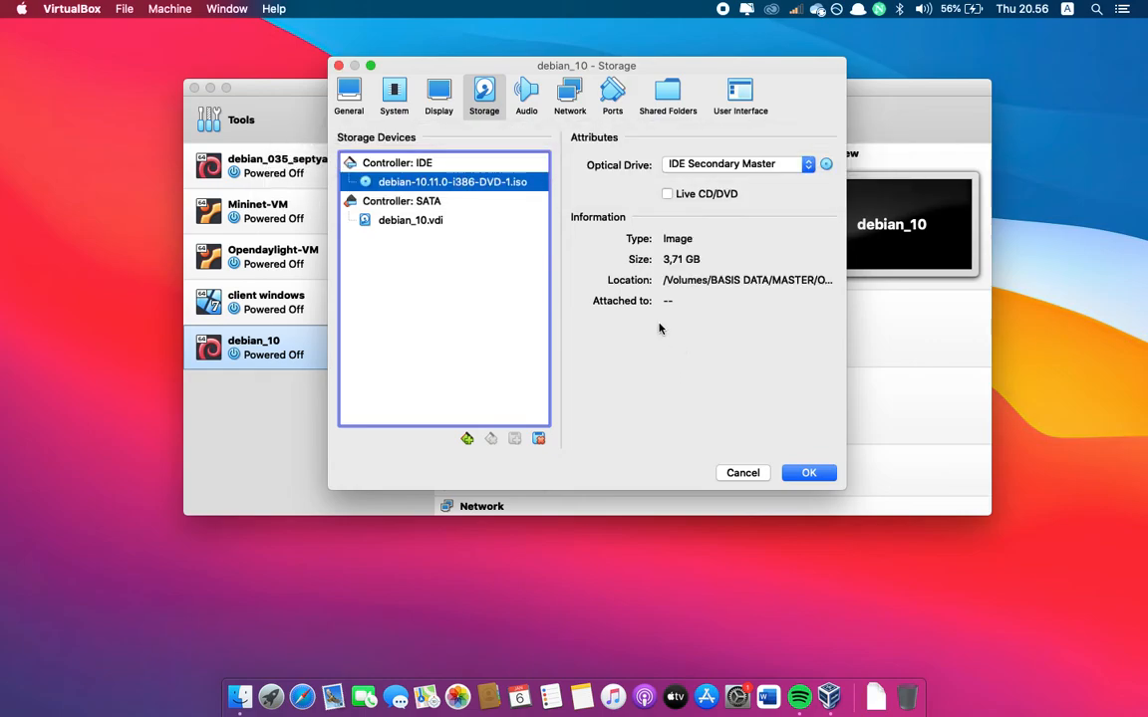
Attach network Adapter 1 to the Host-only Adapter vboxnet0, disconnect its cable in the advanced options and save the settings
click(576, 103)
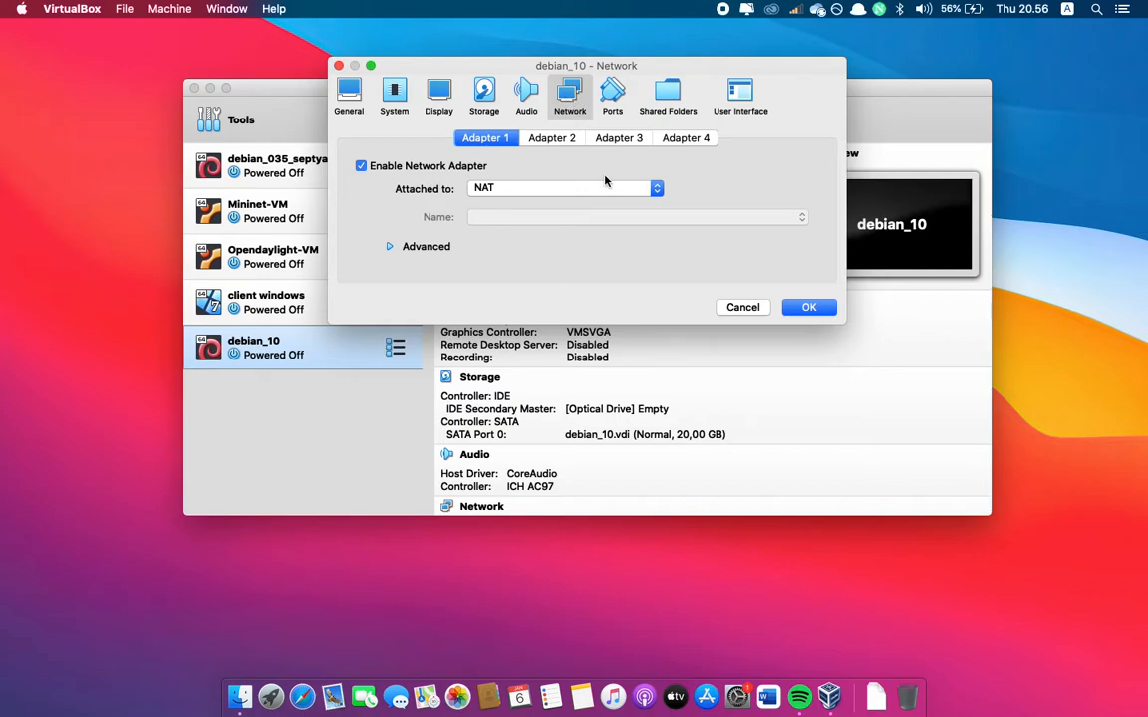
click(525, 139)
click(469, 138)
click(507, 189)
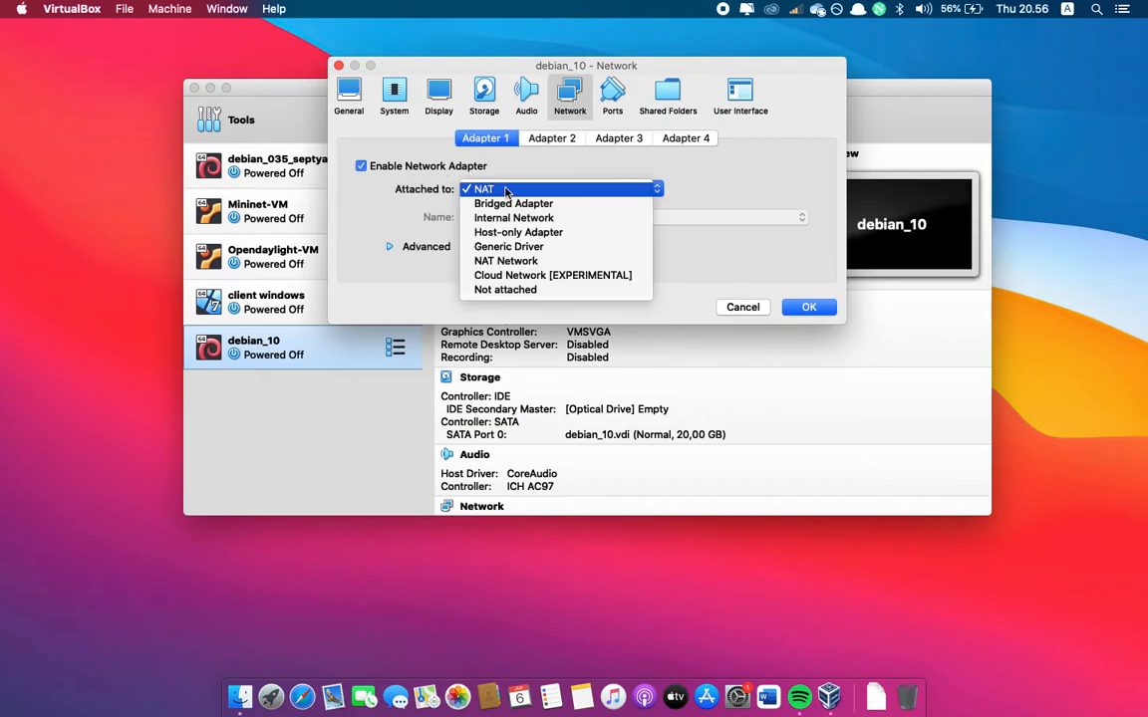
click(538, 233)
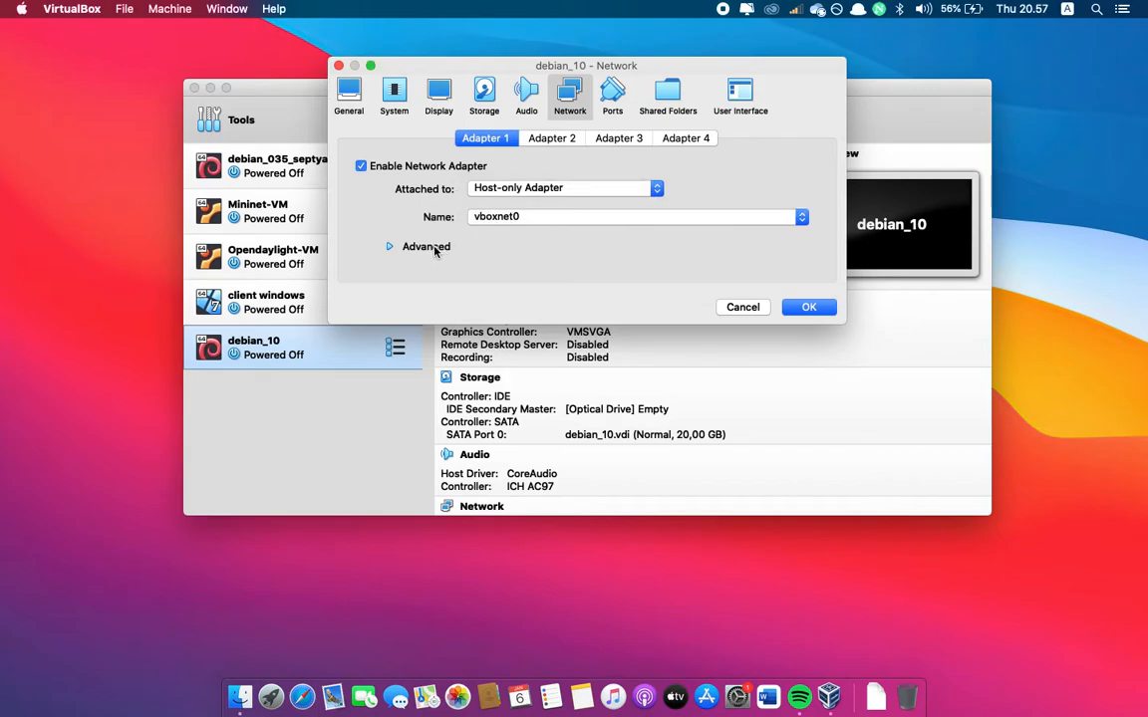
click(403, 249)
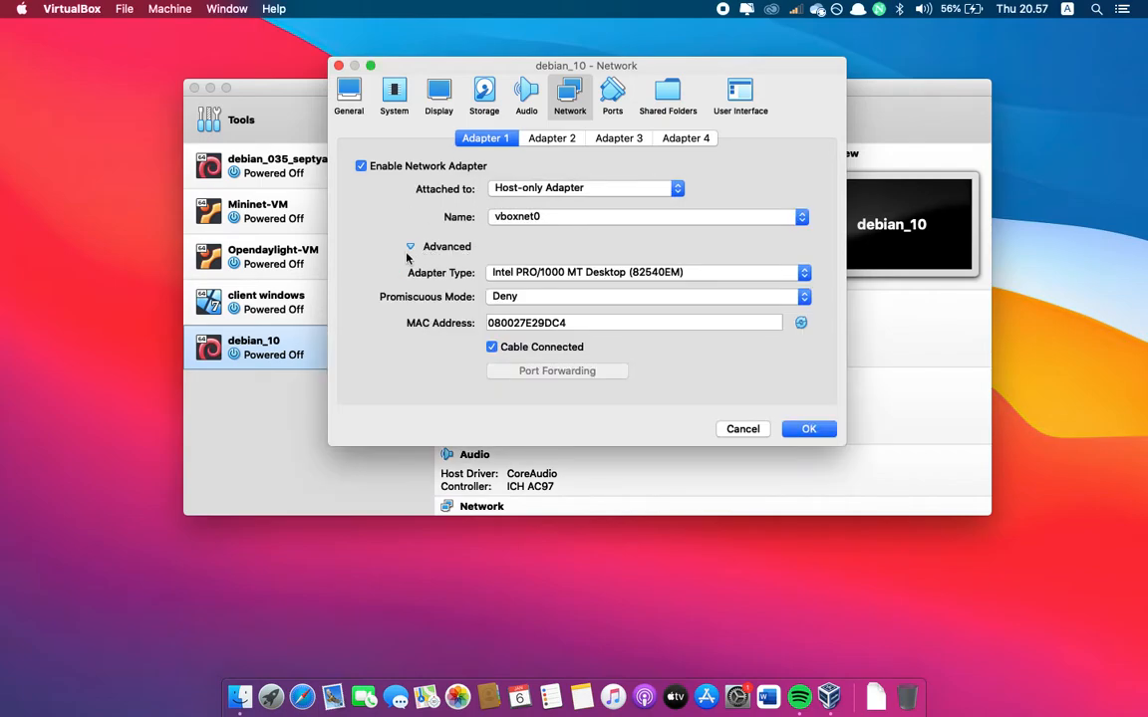
click(493, 348)
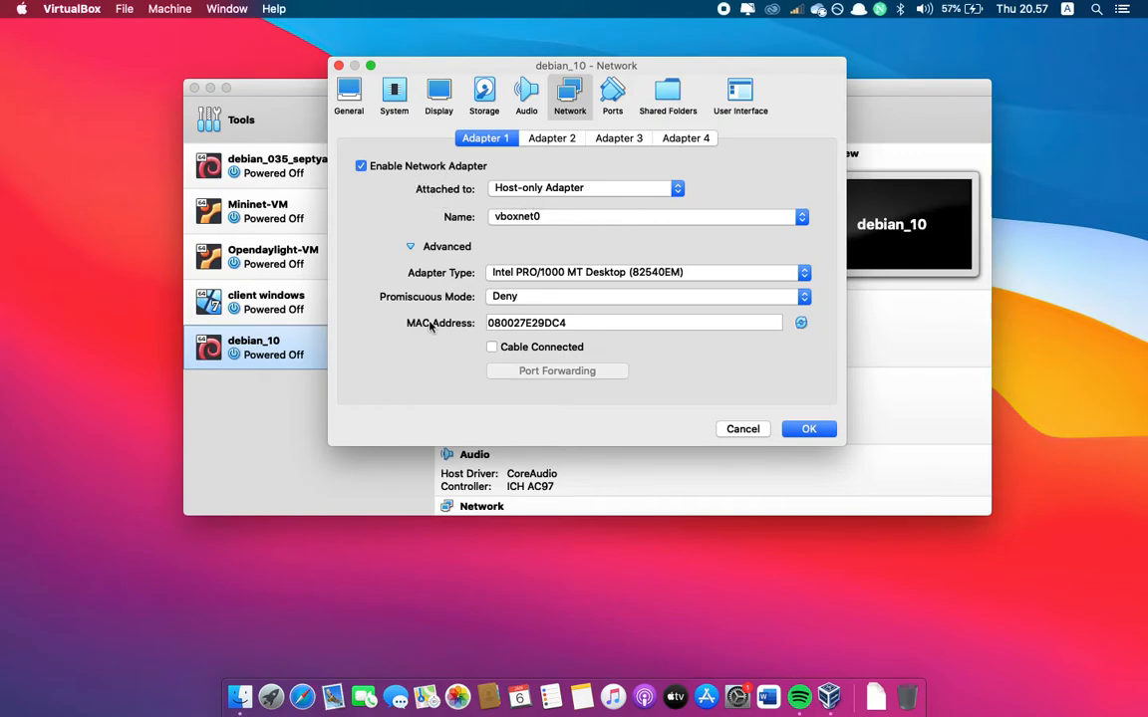
click(808, 431)
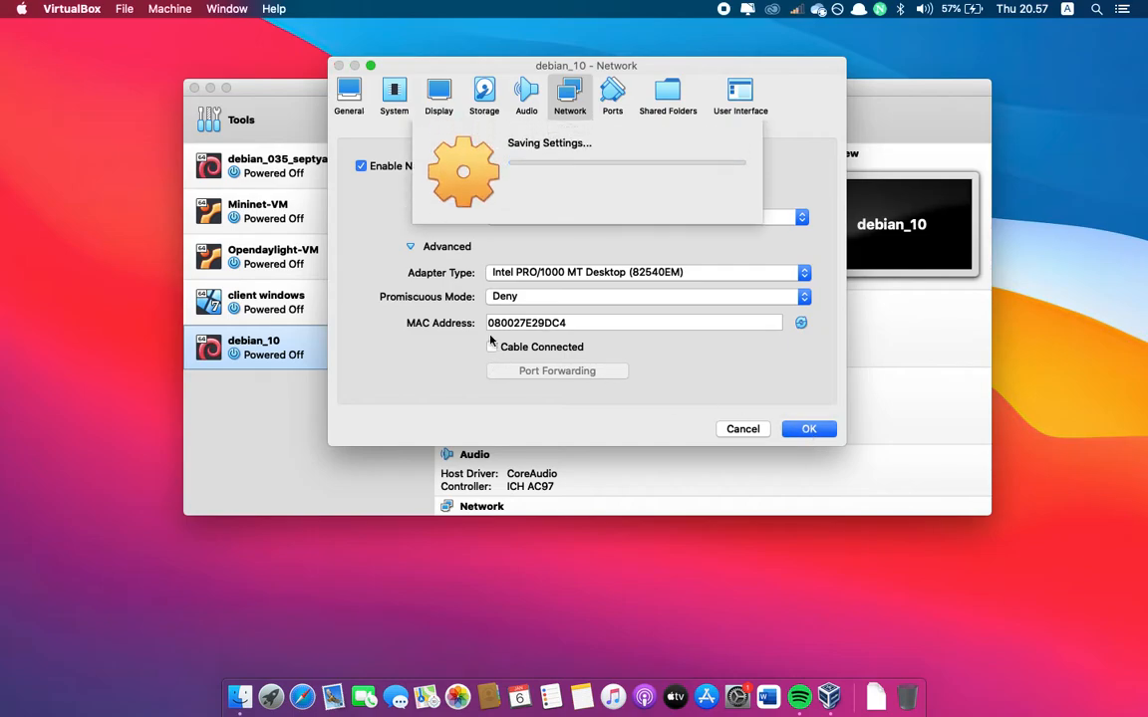
Start the debian_10 virtual machine, minimise the manager window and reposition the machine window
click(587, 118)
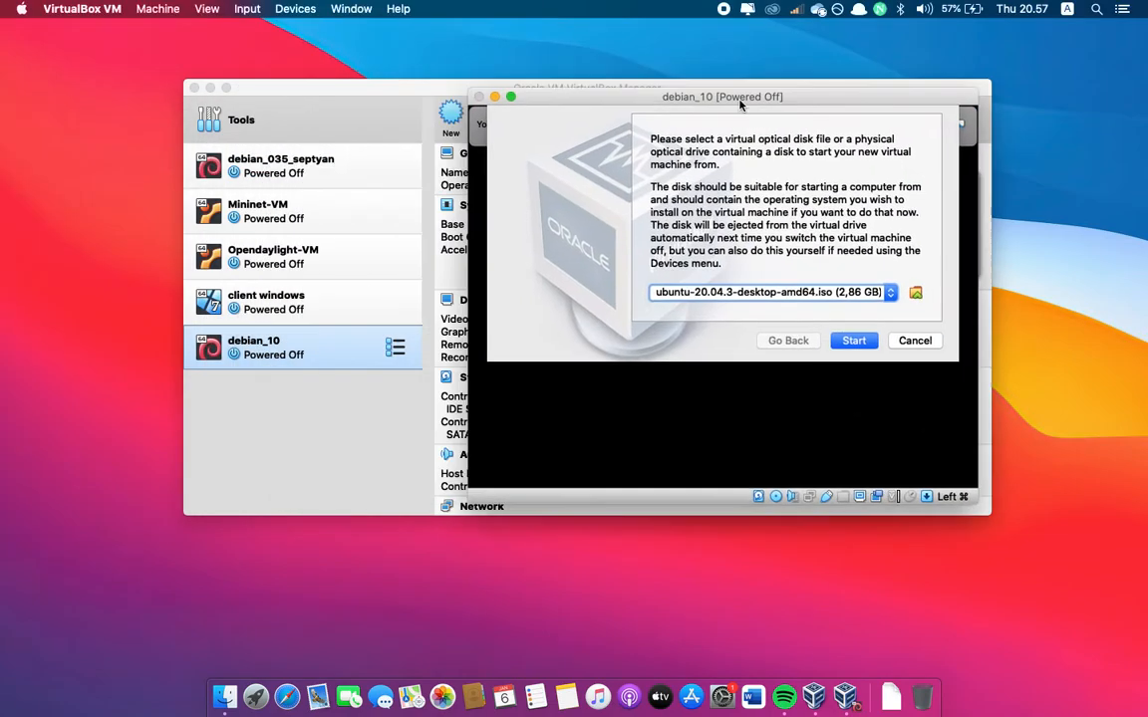
click(210, 89)
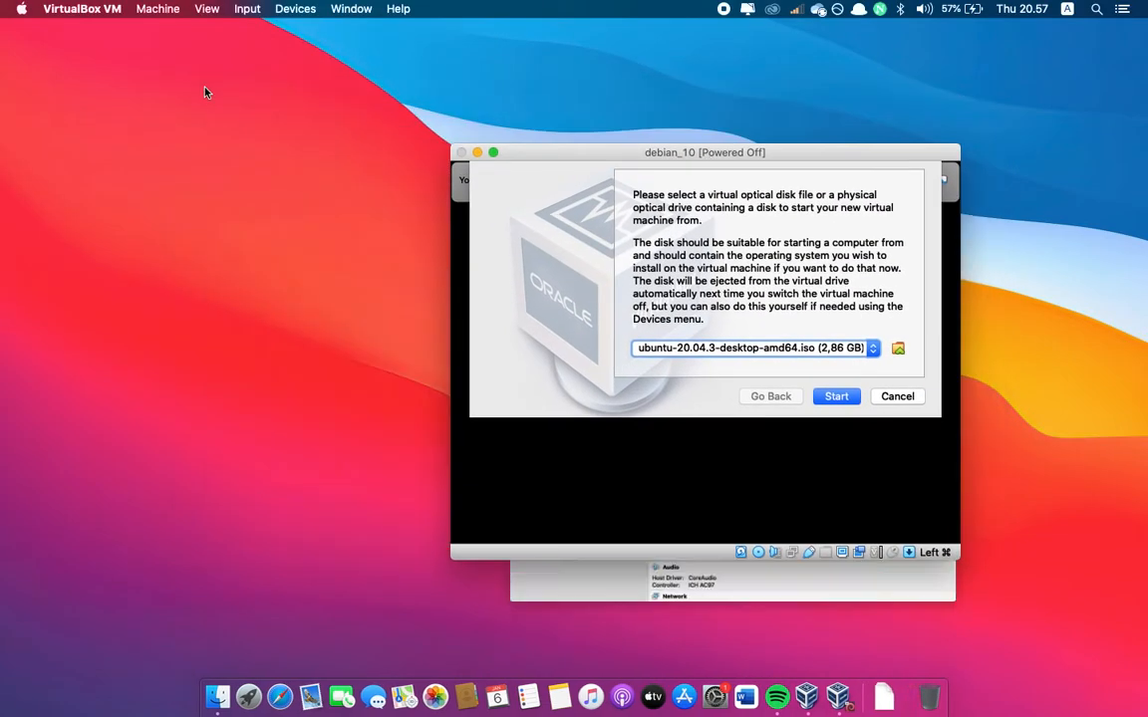
drag(597, 153, 476, 119)
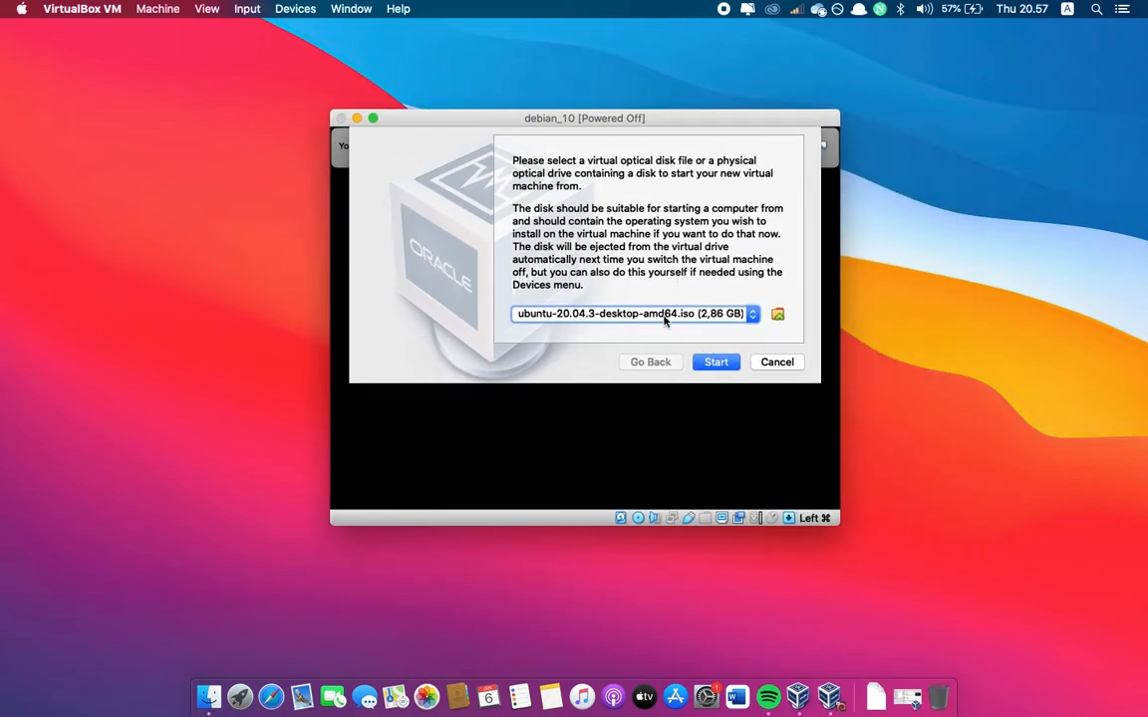
Choose debian-10.11.0-i386-DVD-1.iso as the start-up disk, boot the machine from it and dismiss the keyboard capture notice
click(778, 316)
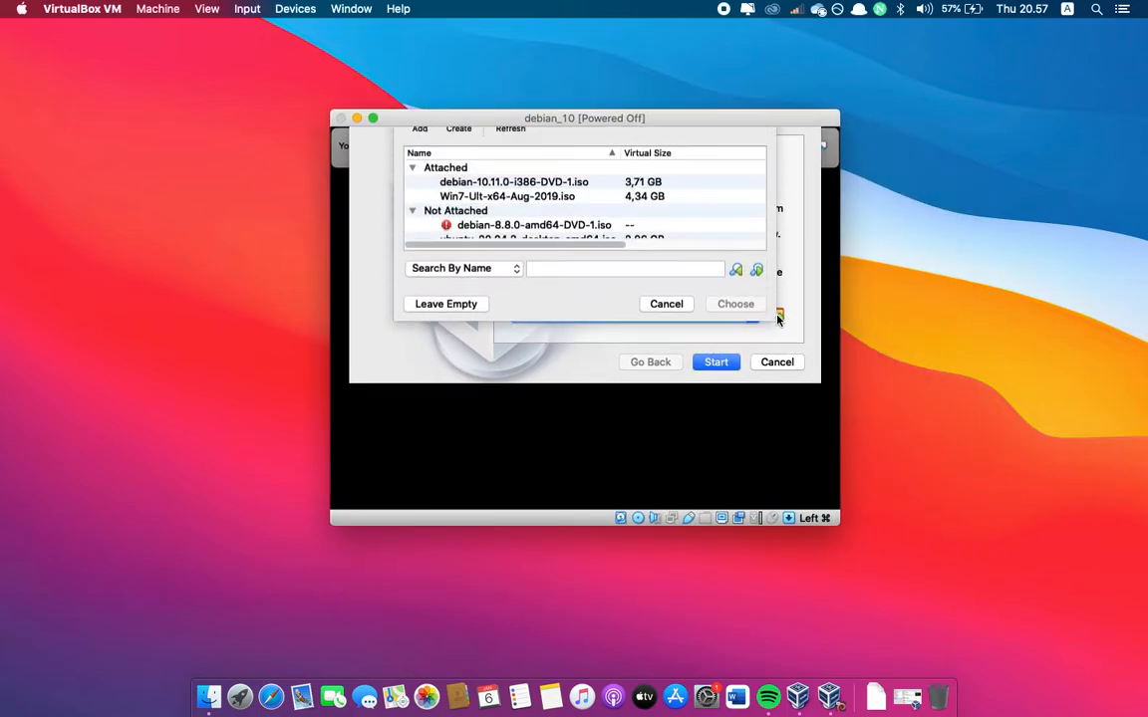
scroll(525, 260, down, 1)
scroll(526, 260, up, 1)
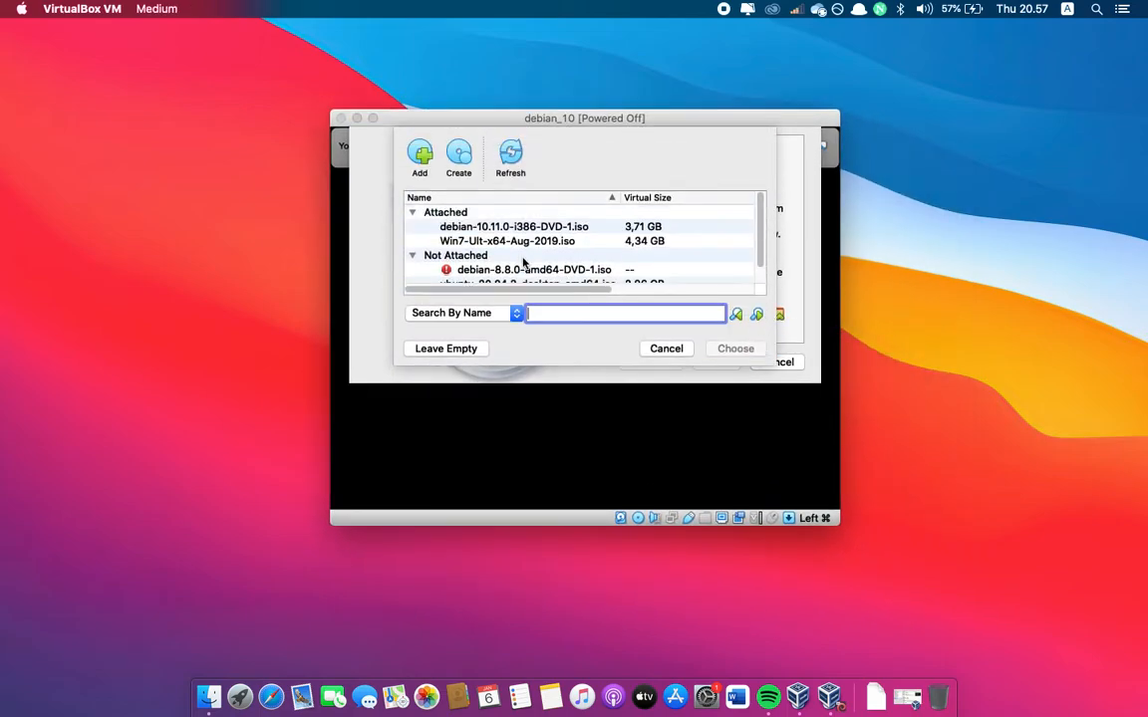
click(532, 228)
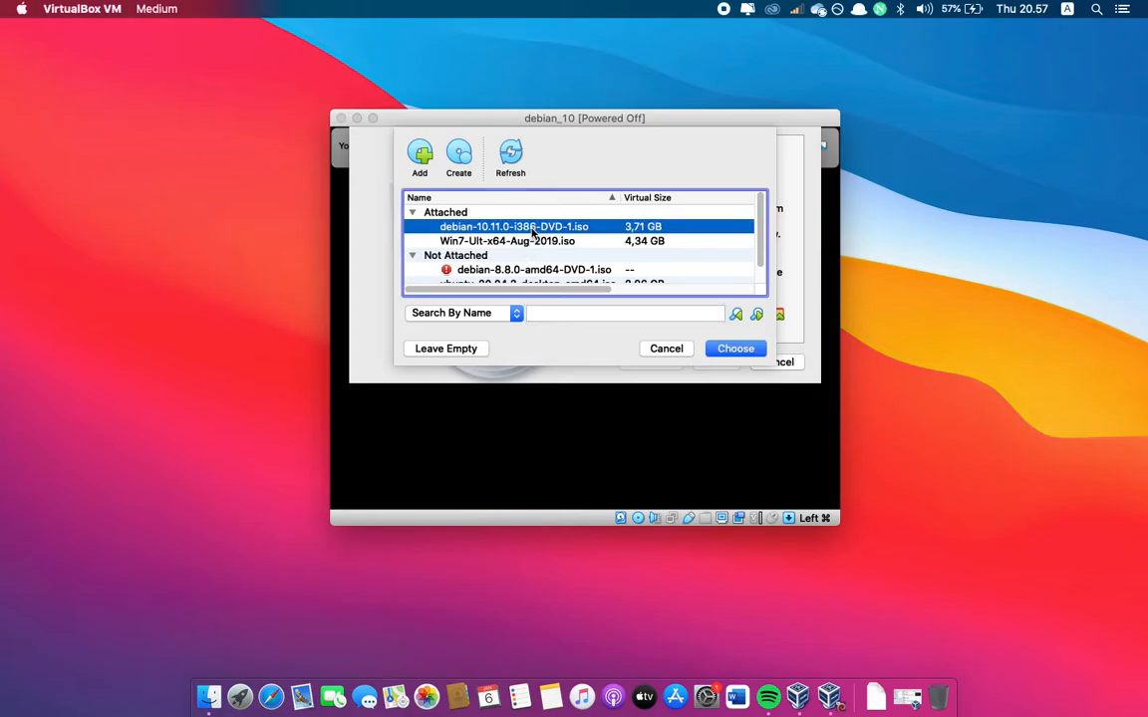
click(740, 353)
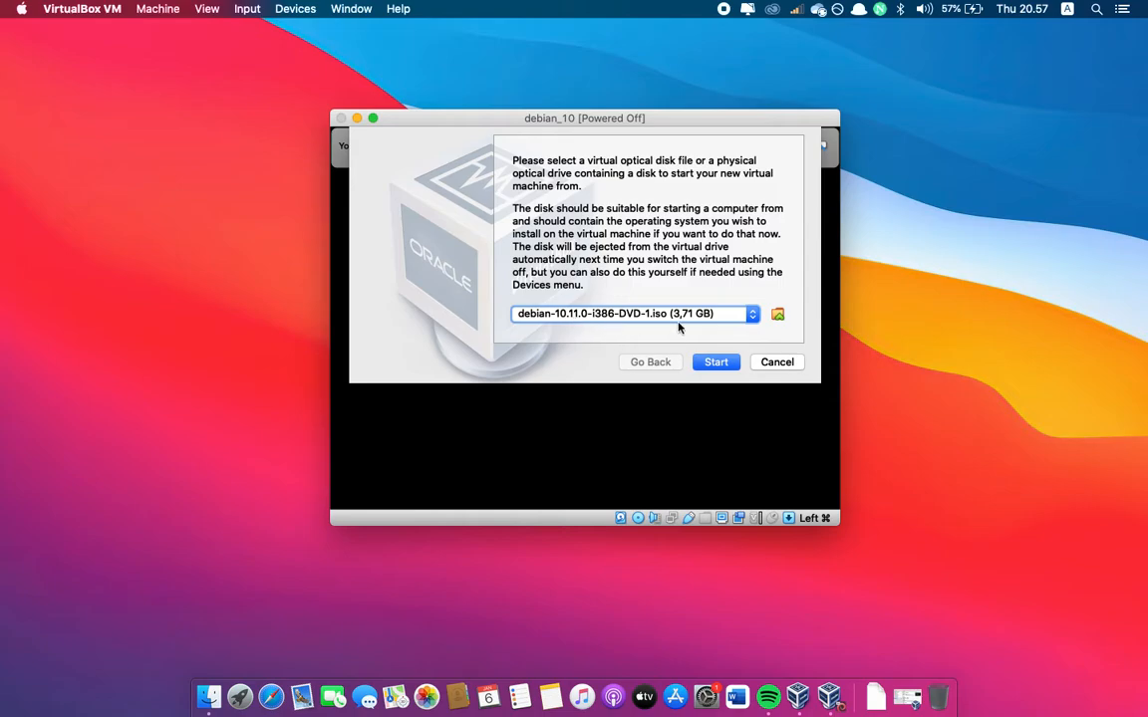
click(725, 367)
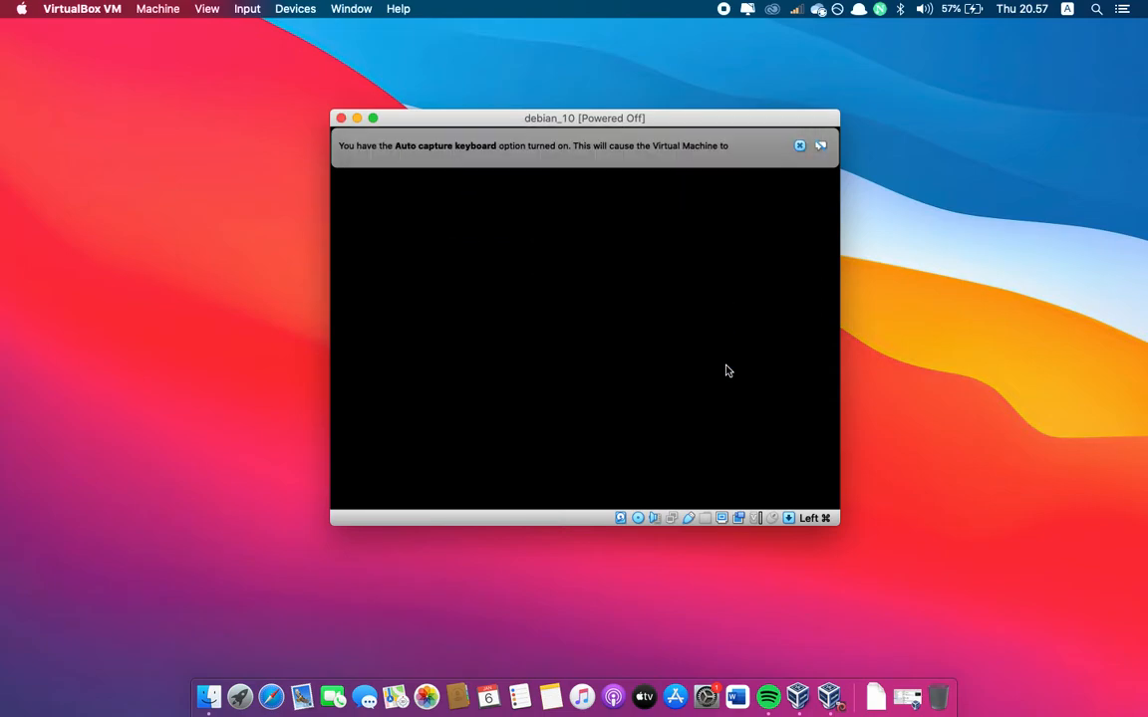
click(799, 146)
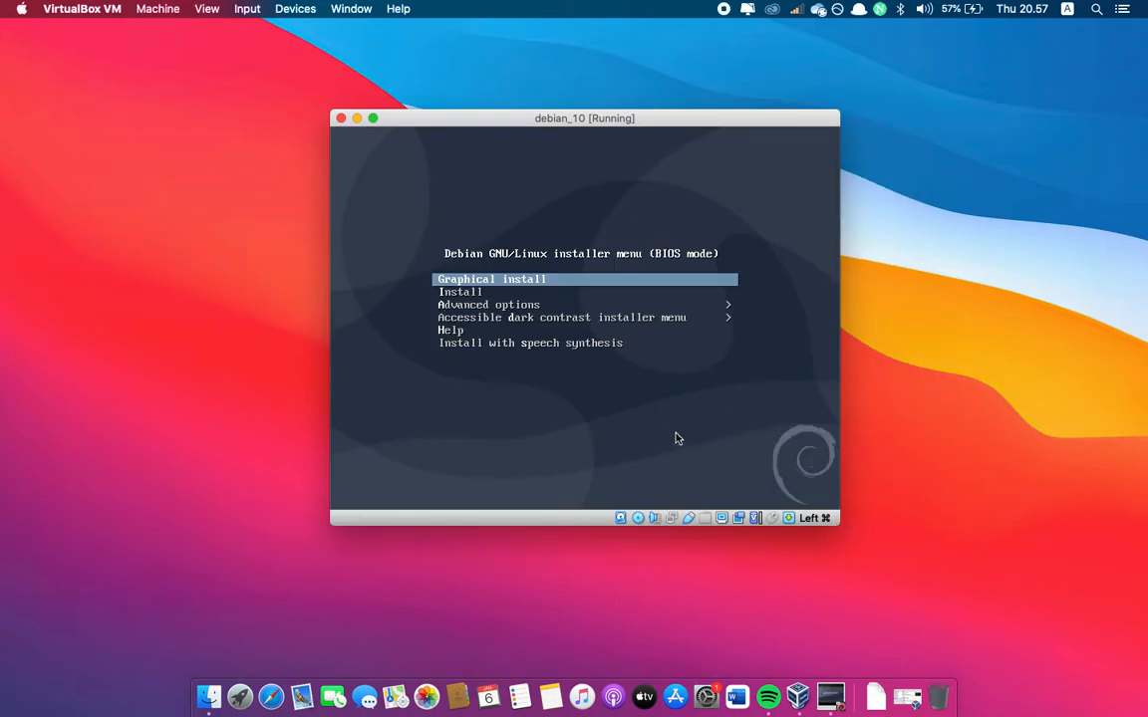
Enlarge and reposition the machine window, and launch the text-mode Install option of the Debian installer
drag(842, 535, 937, 575)
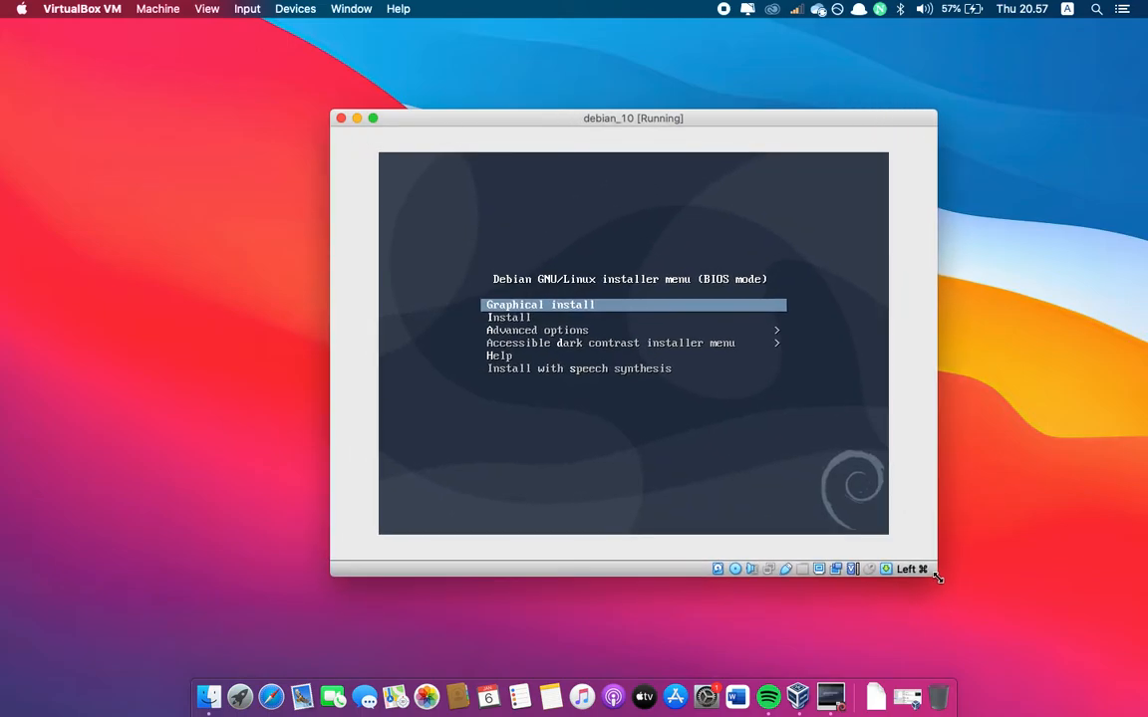
drag(504, 109, 476, 93)
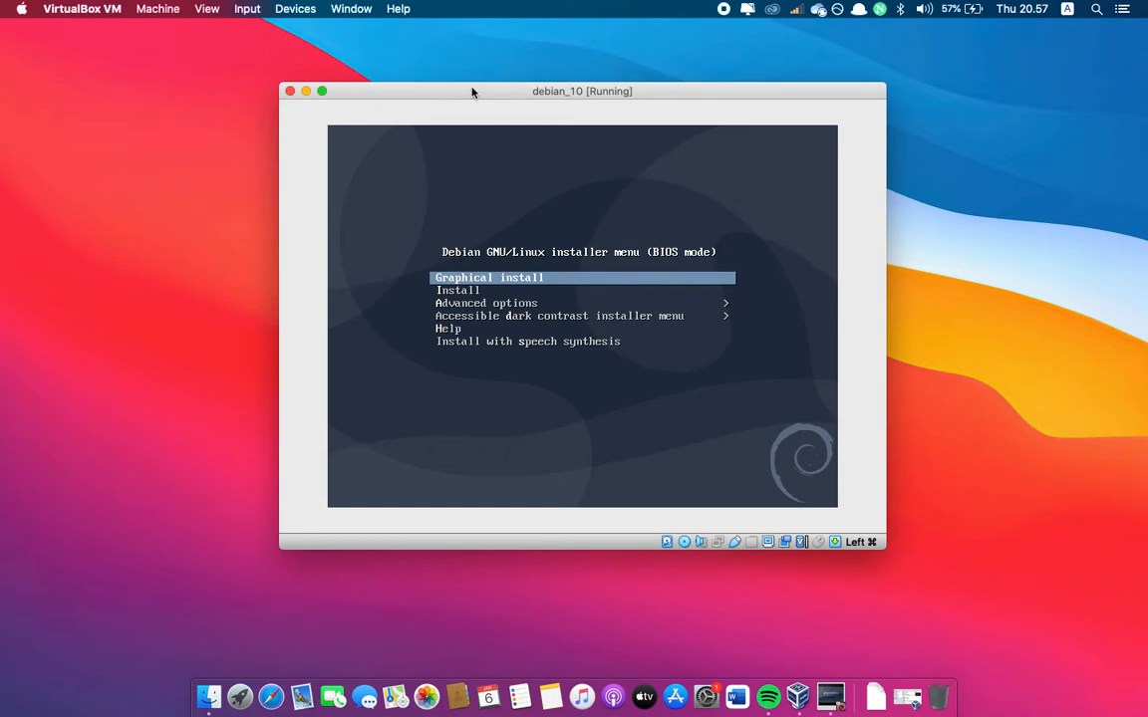
key(Down)
key(Up)
key(Down)
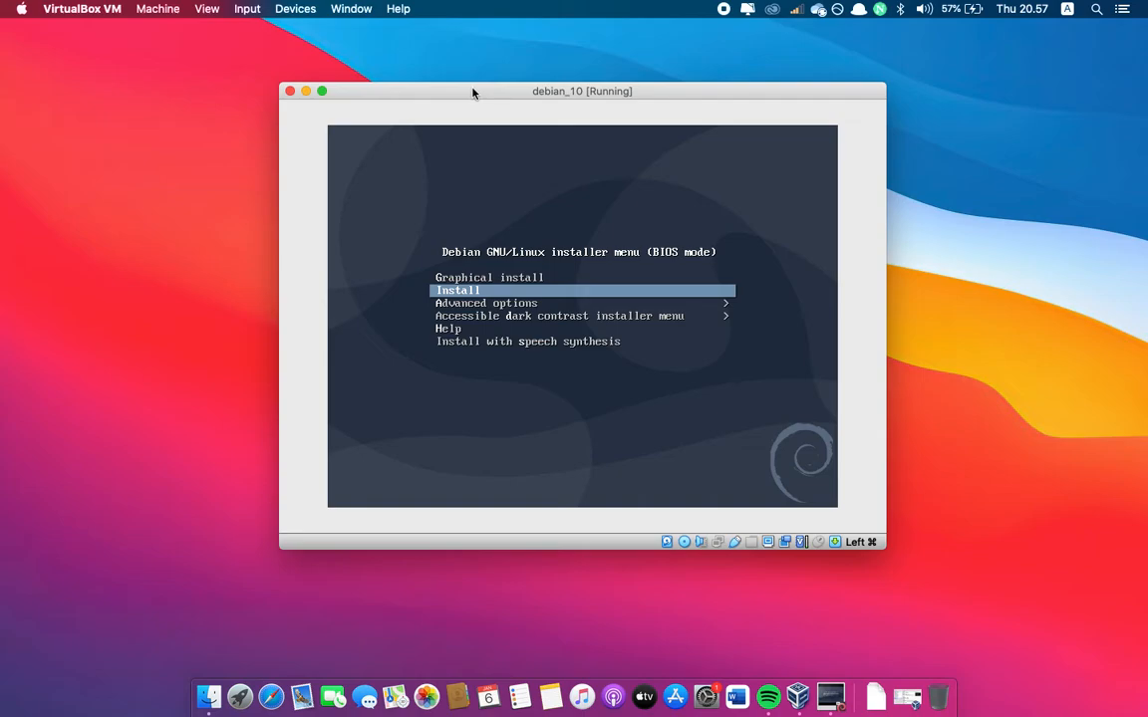
key(Up)
key(Down)
key(Return)
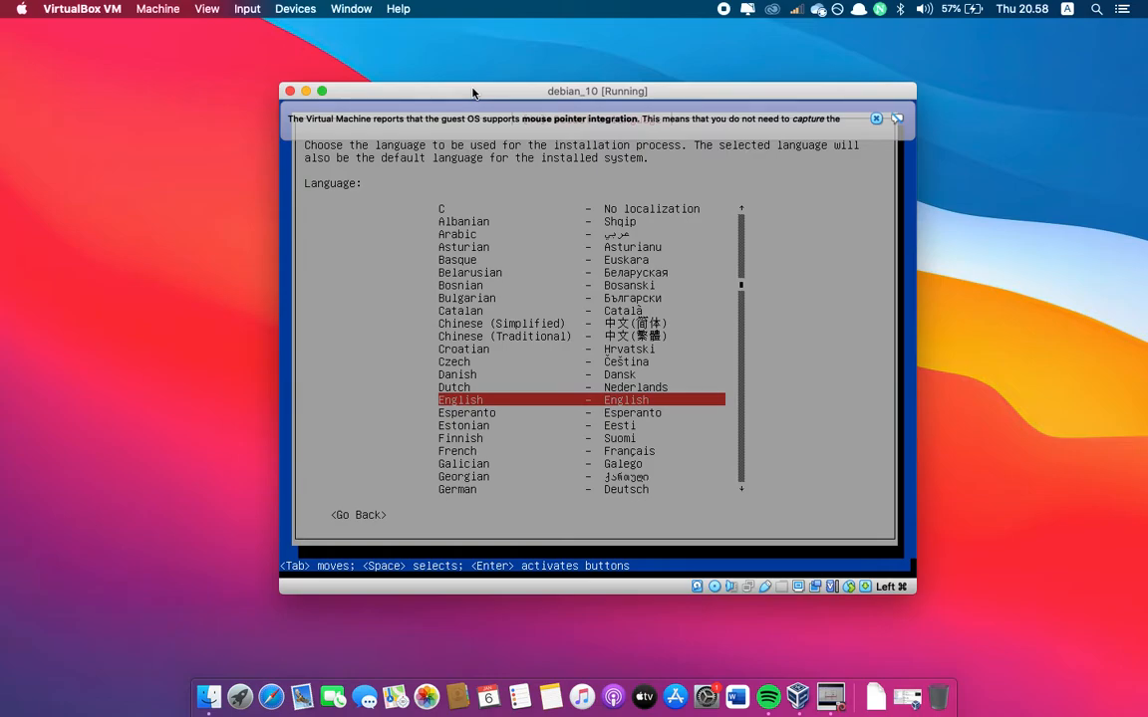
Choose English as the installation language and narrow the location to other, Asia
key(Return)
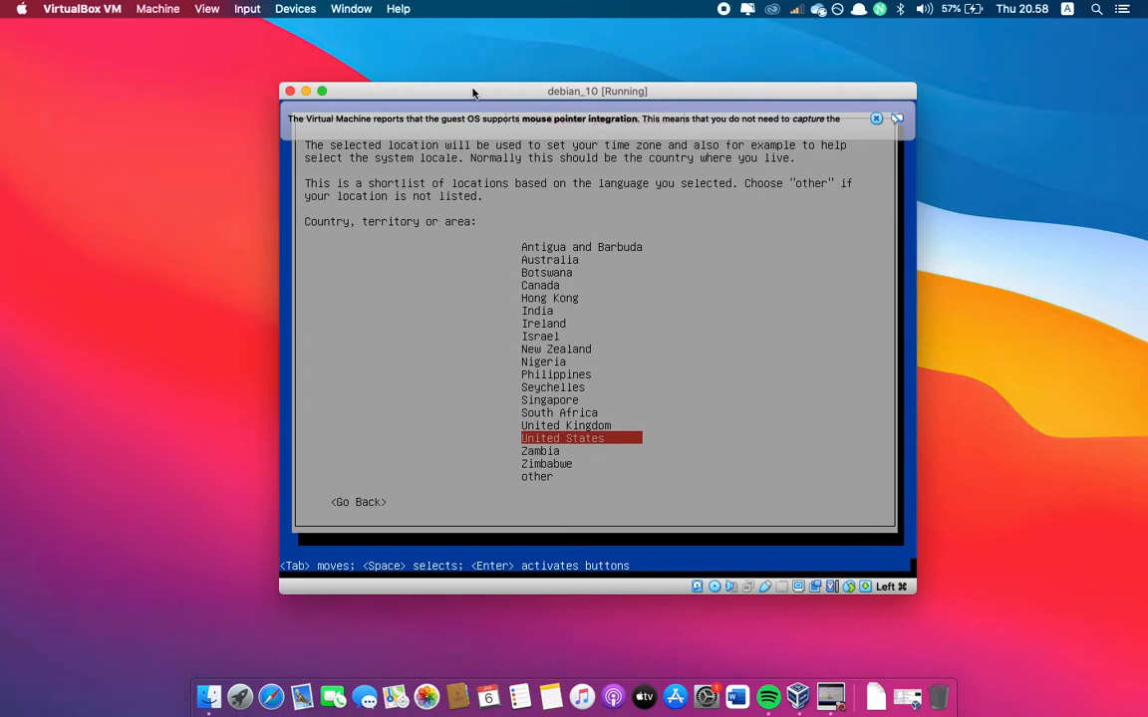
key(Down)
key(Down)
key(Down)
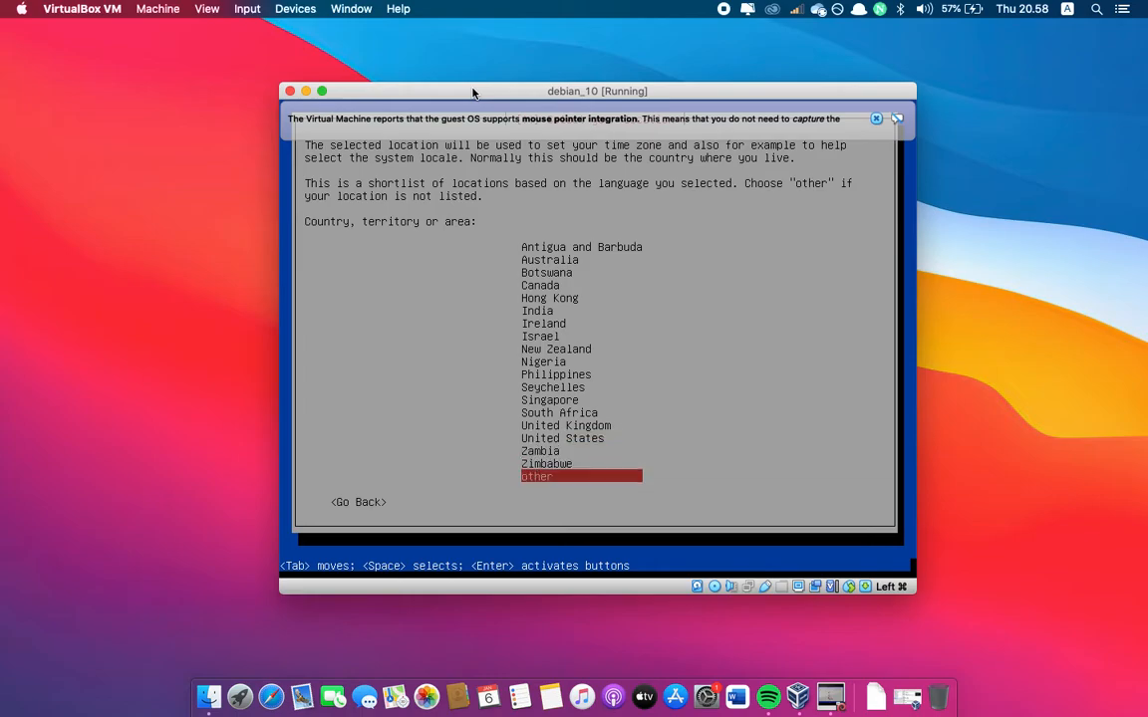
key(Return)
key(Up)
key(Up)
key(Up)
key(Up)
key(Up)
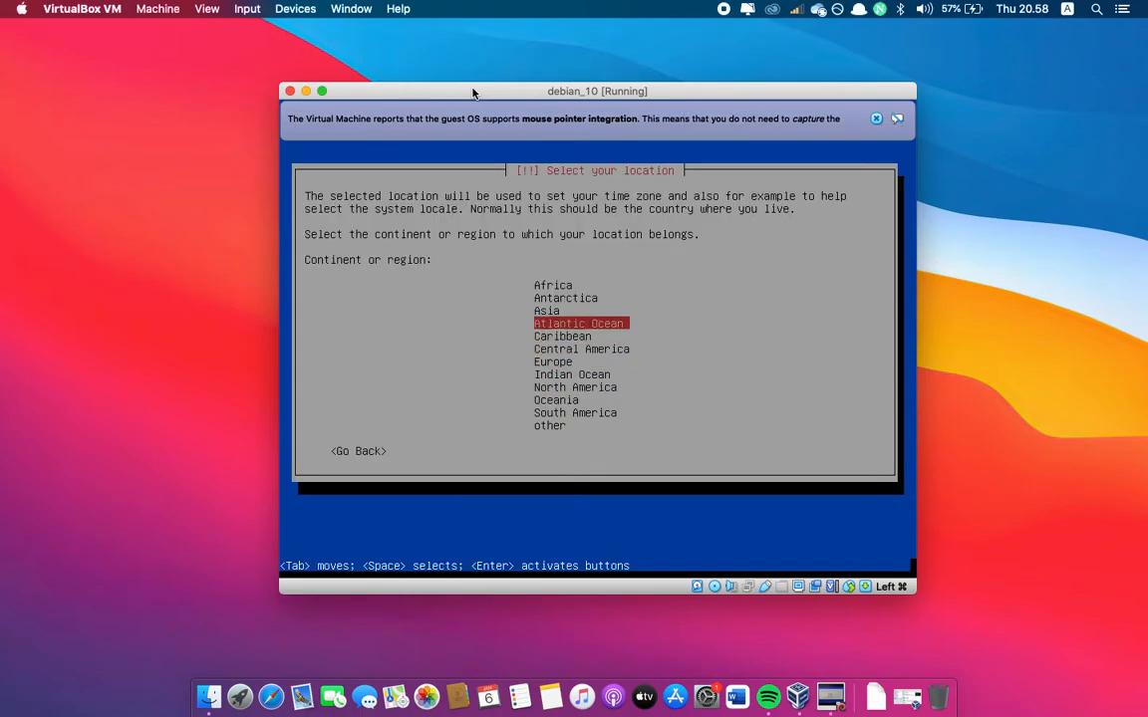
key(Up)
key(Return)
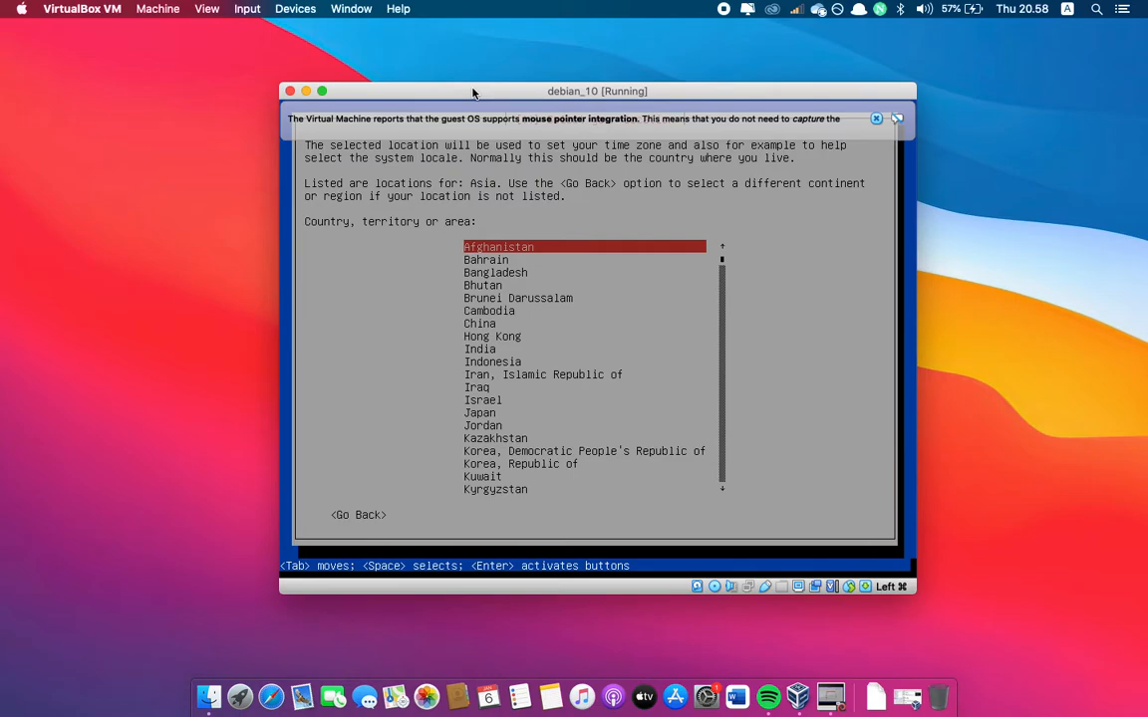
Select Indonesia as the country for the installation's location
key(Down)
key(Down)
key(Down)
key(Down)
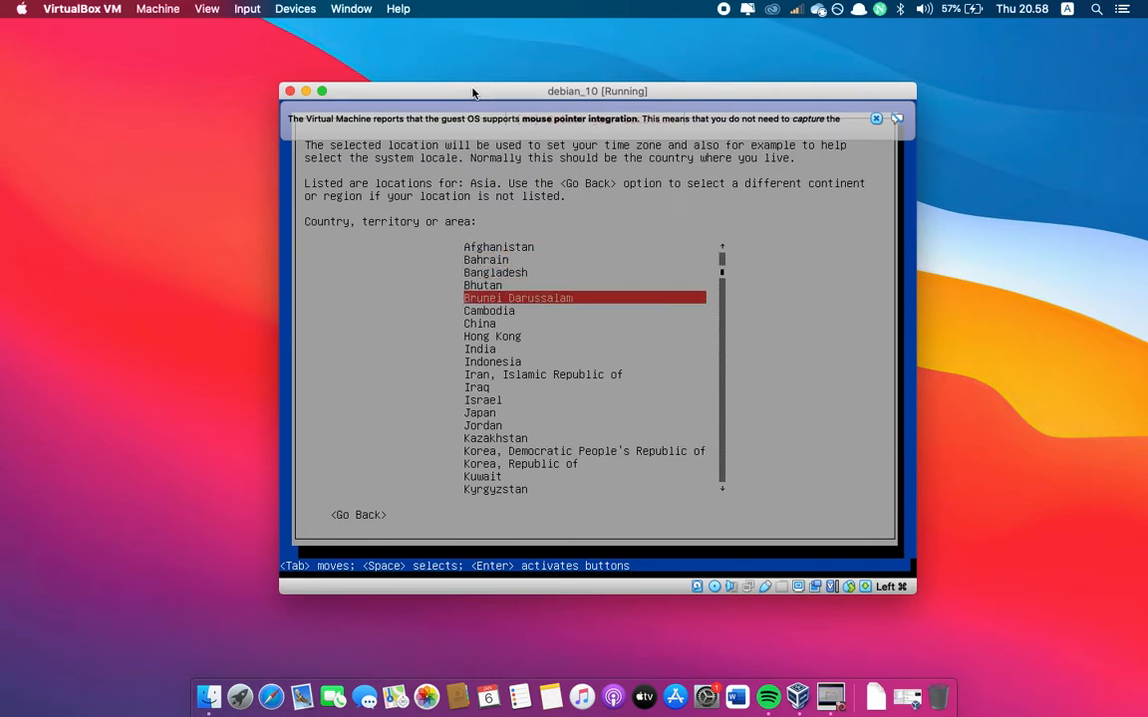
key(Down)
key(Down)
key(Down)
key(Down)
key(Down)
key(Down)
key(Down)
key(Up)
key(Up)
key(Return)
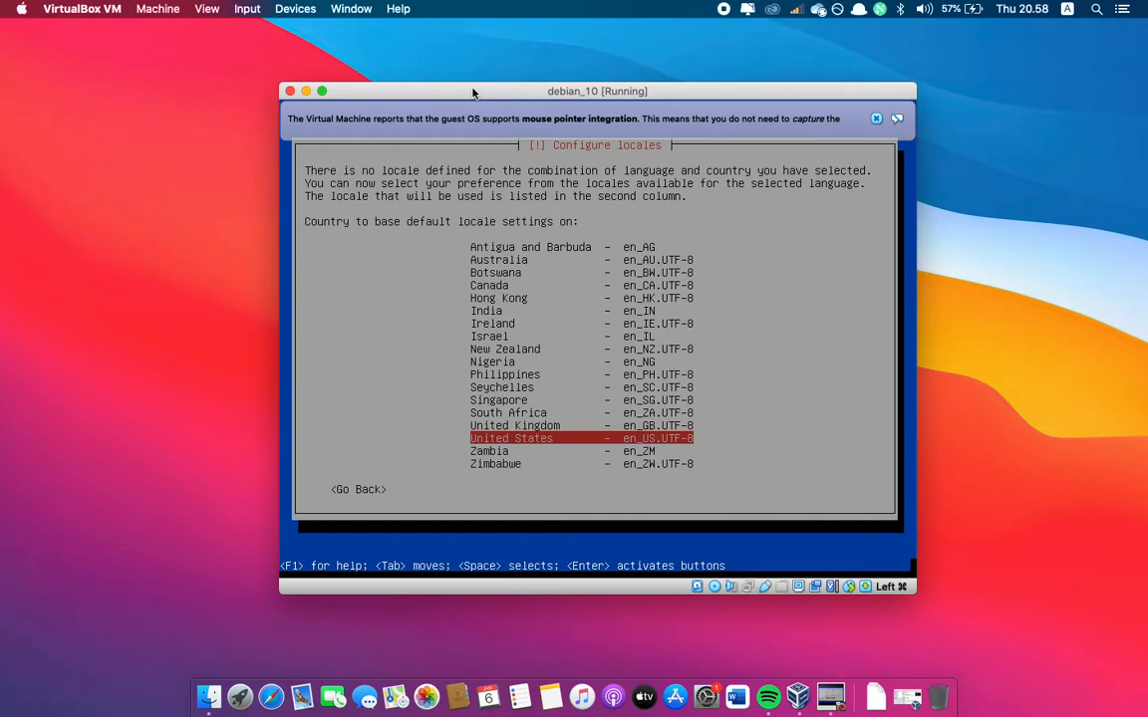
Base the locale on United States (en_US.UTF-8), use the American English keymap and dismiss the mouse pointer integration notice
key(Return)
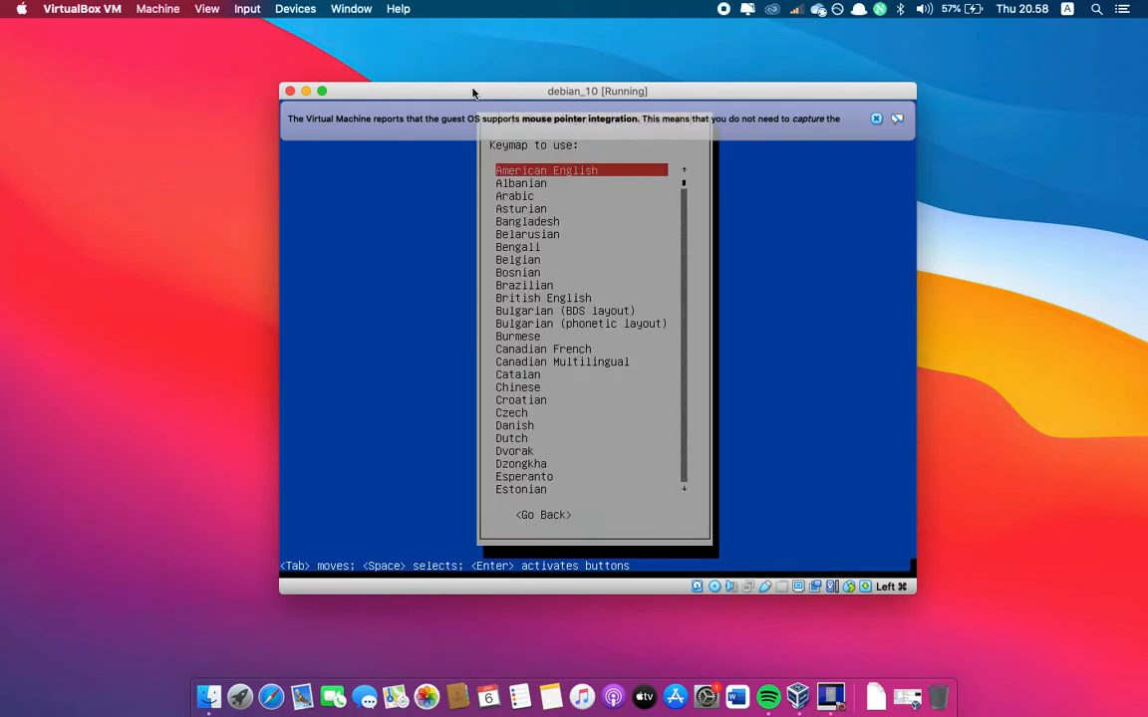
key(Return)
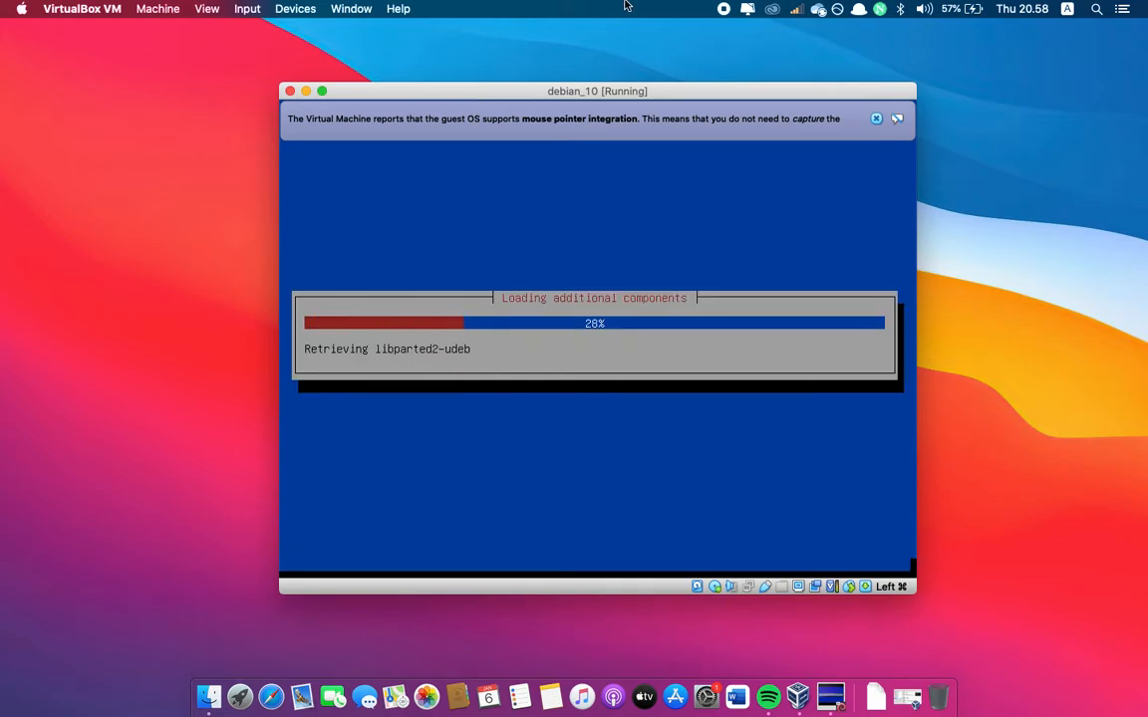
click(877, 118)
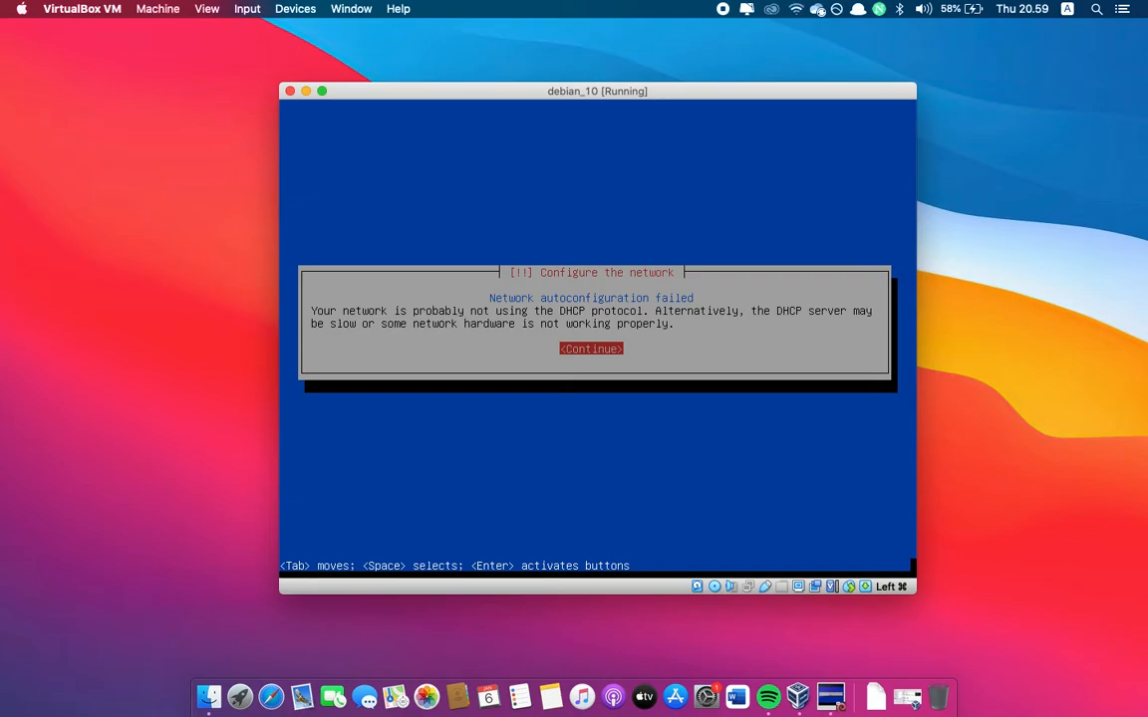
Choose not to configure the network at this time and accept debian as the hostname
key(Return)
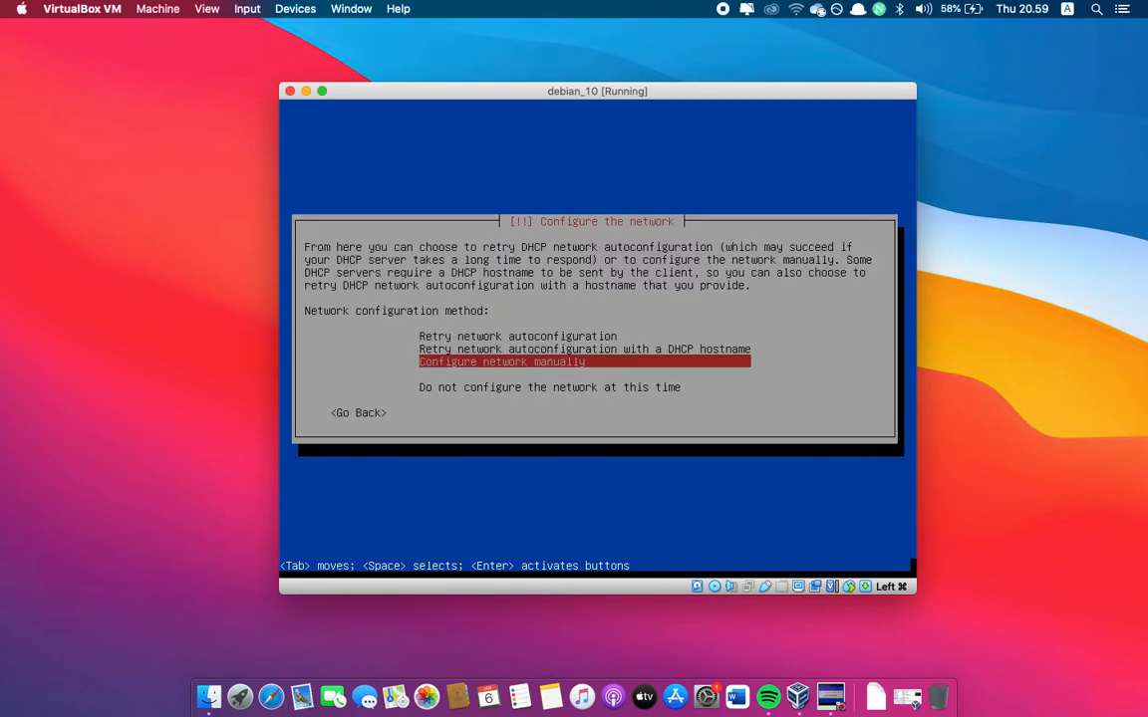
key(Down)
key(Down)
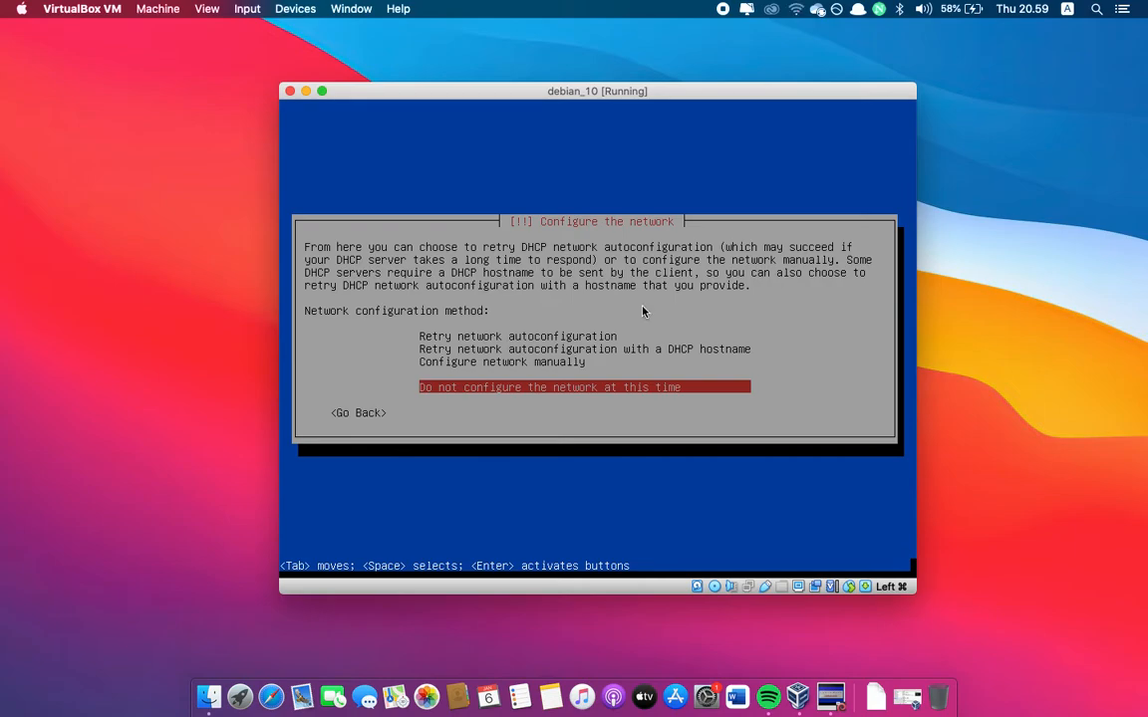
key(Return)
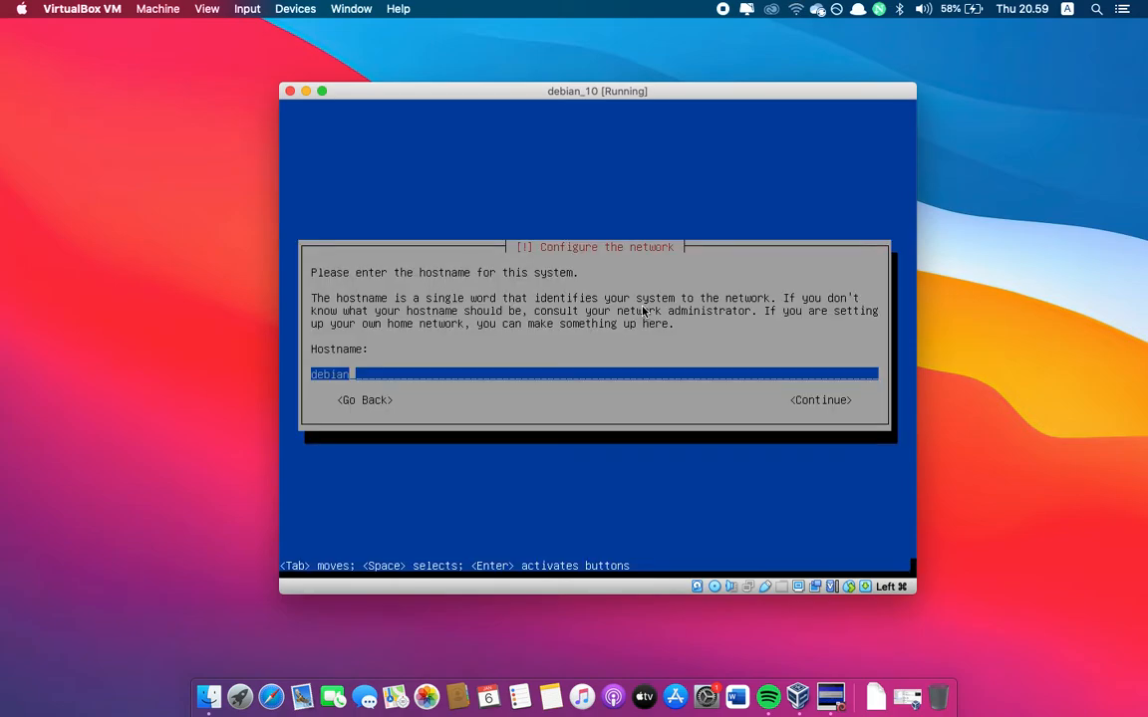
key(Return)
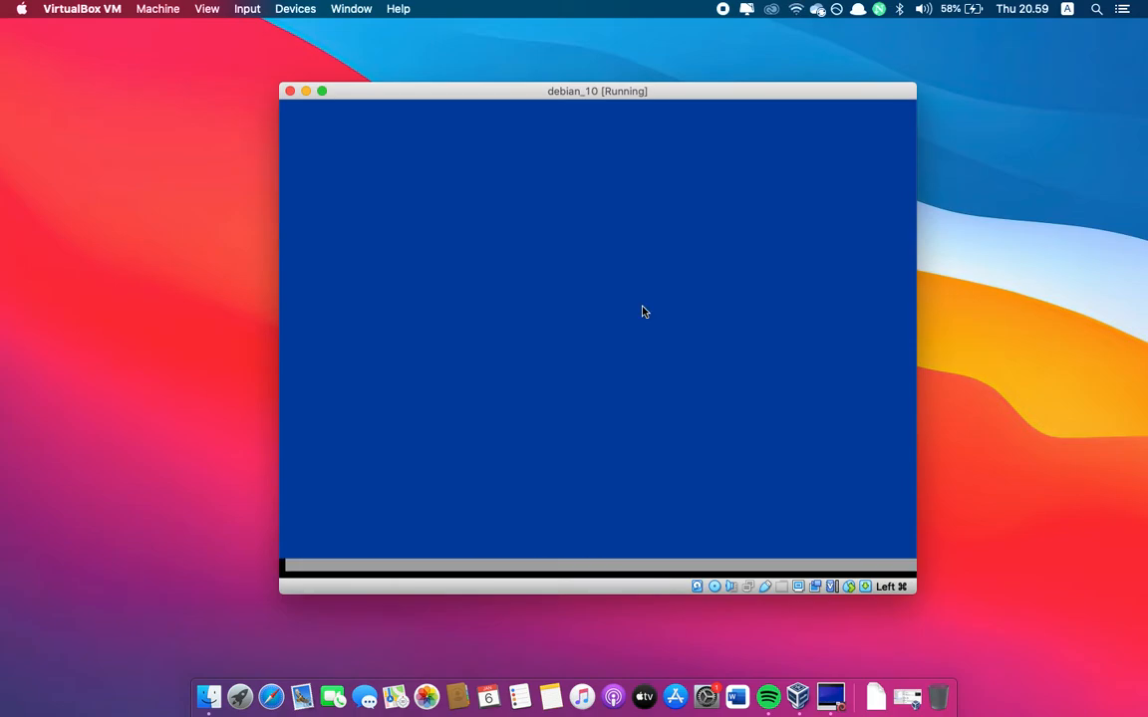
Enter the root password and re-enter it for verification
text(******)
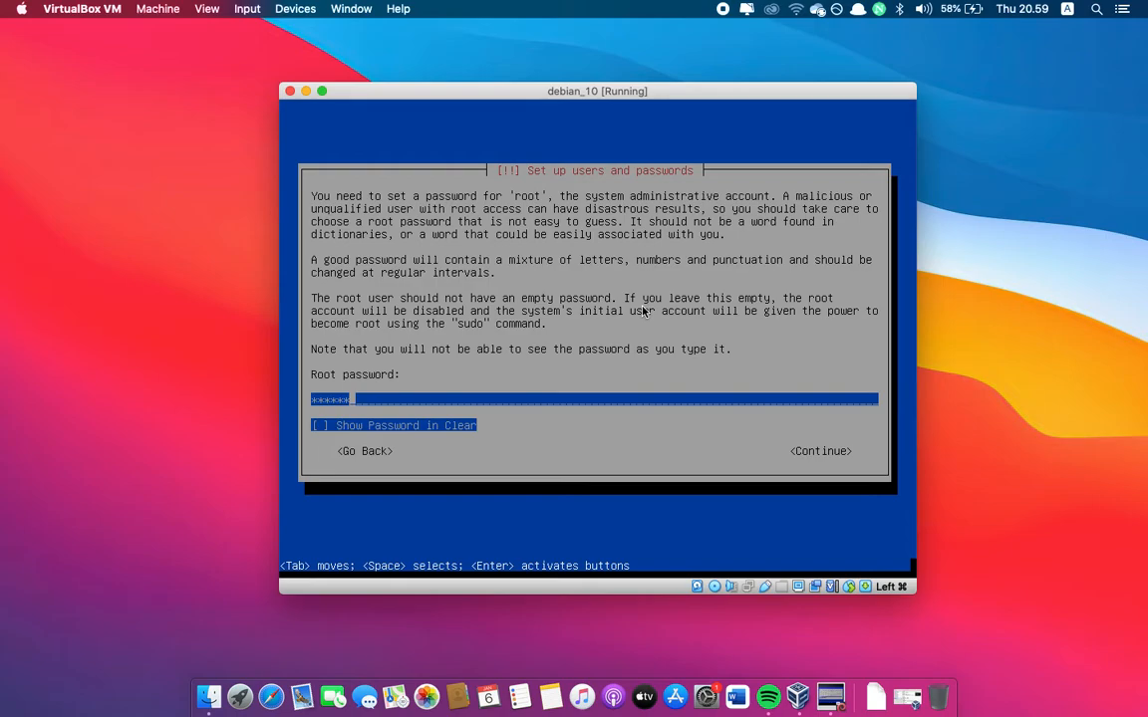
key(Return)
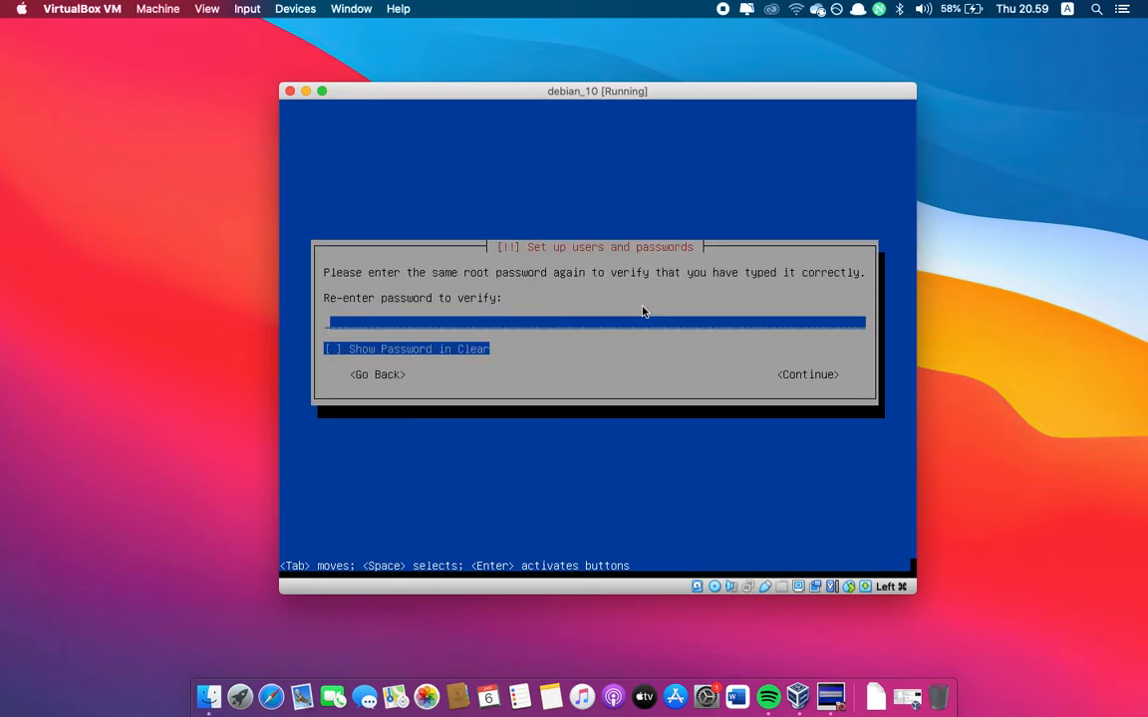
text(*****)
key(Return)
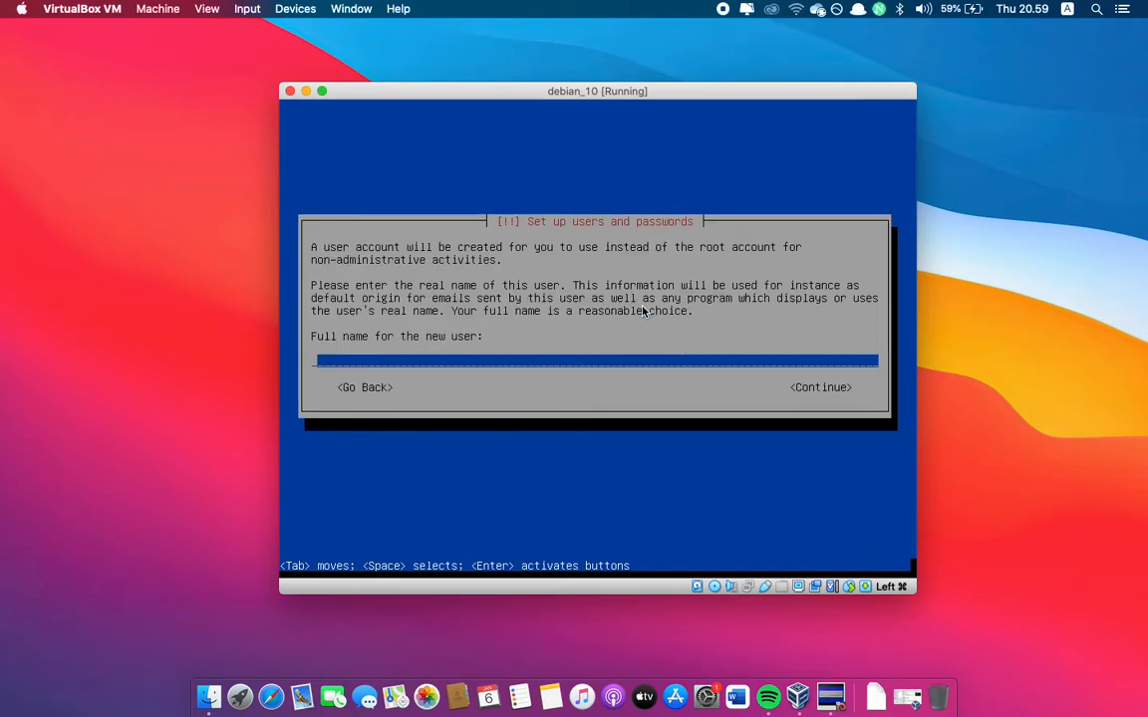
Enter the new user's full name and accept the suggested username for the account
text(septyan)
key(Return)
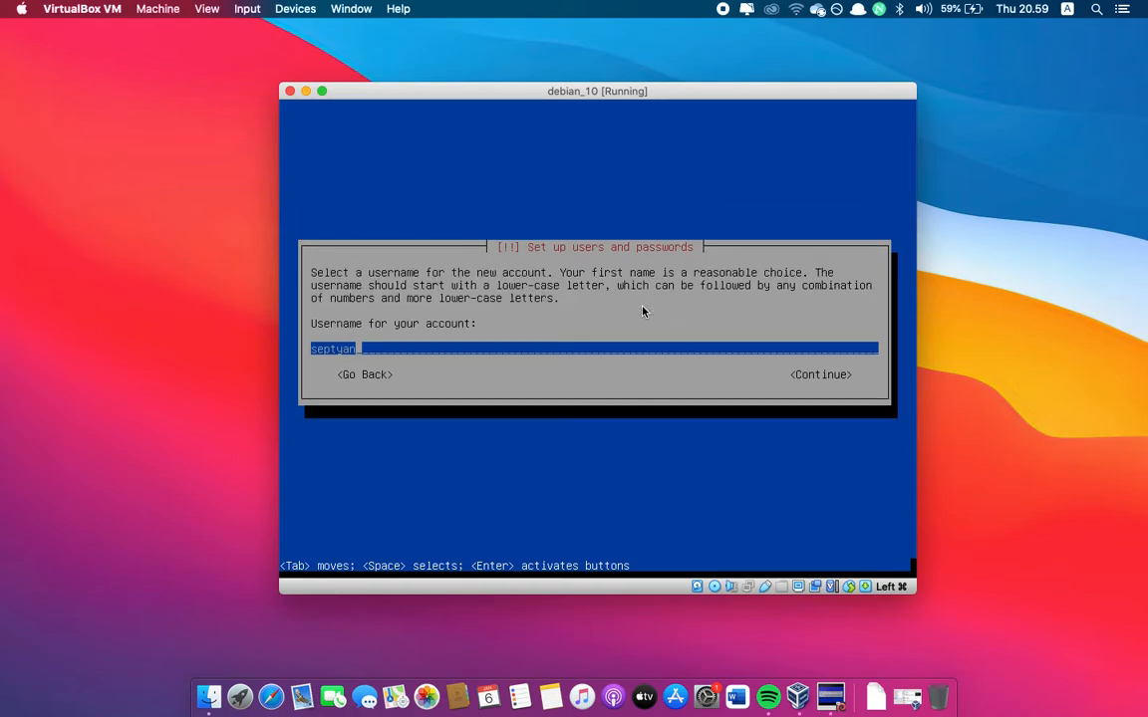
key(Return)
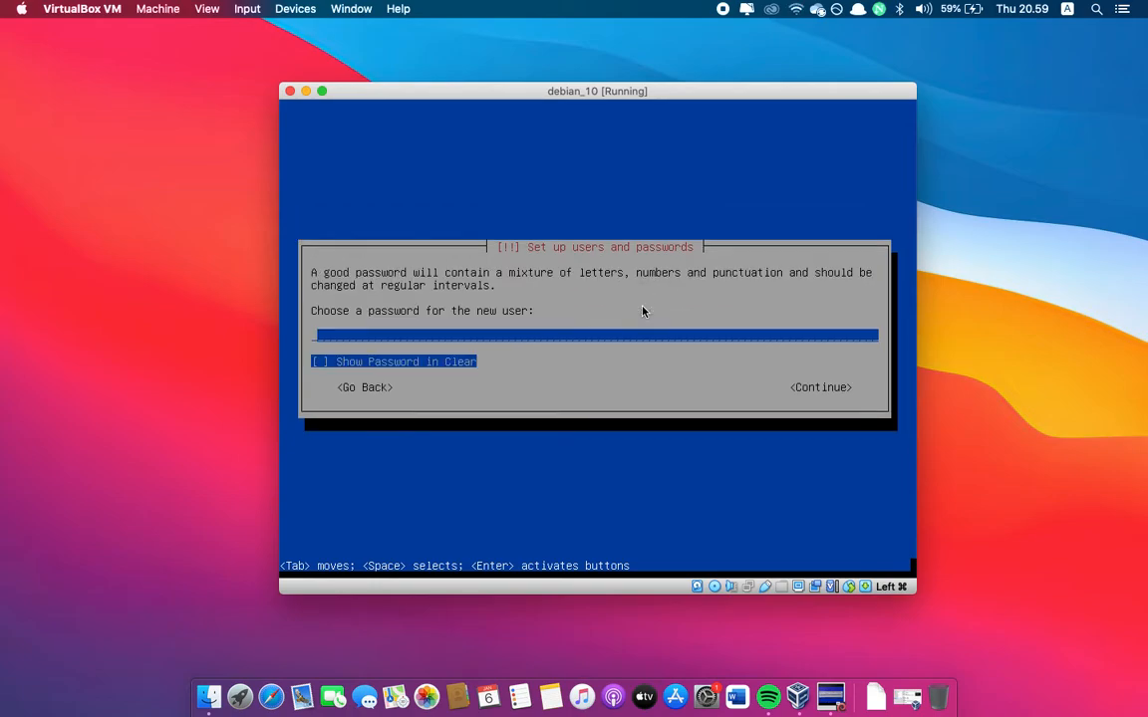
Enter the new user's password and re-enter it for verification
key(Return)
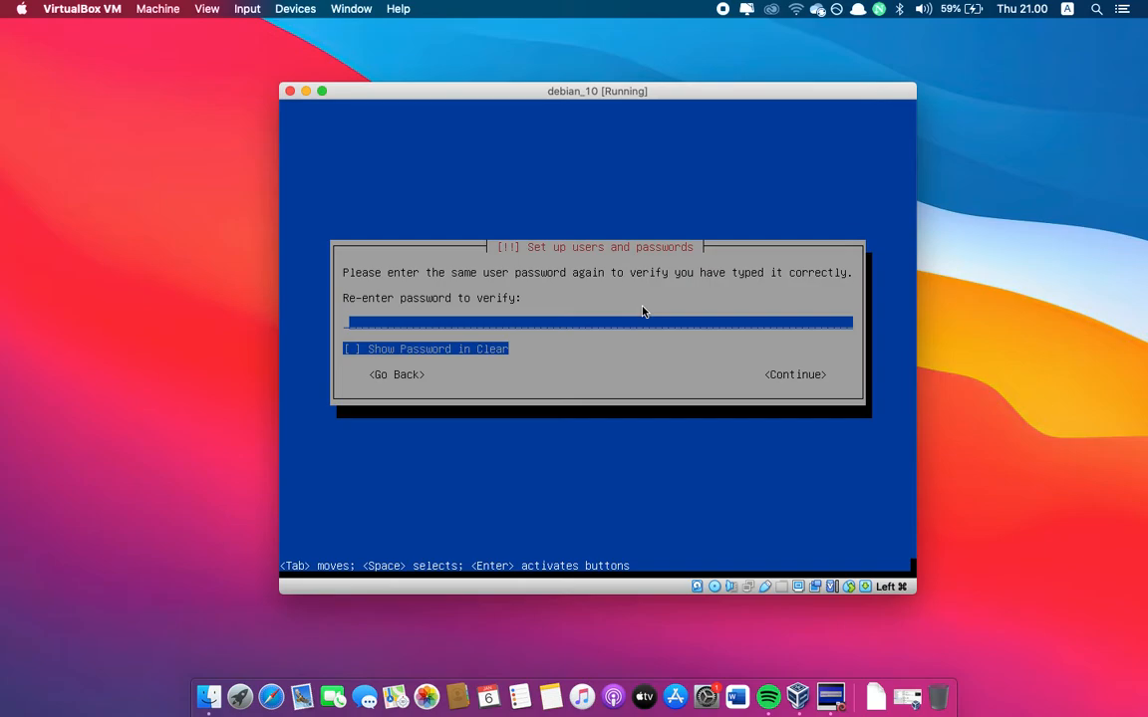
key(Return)
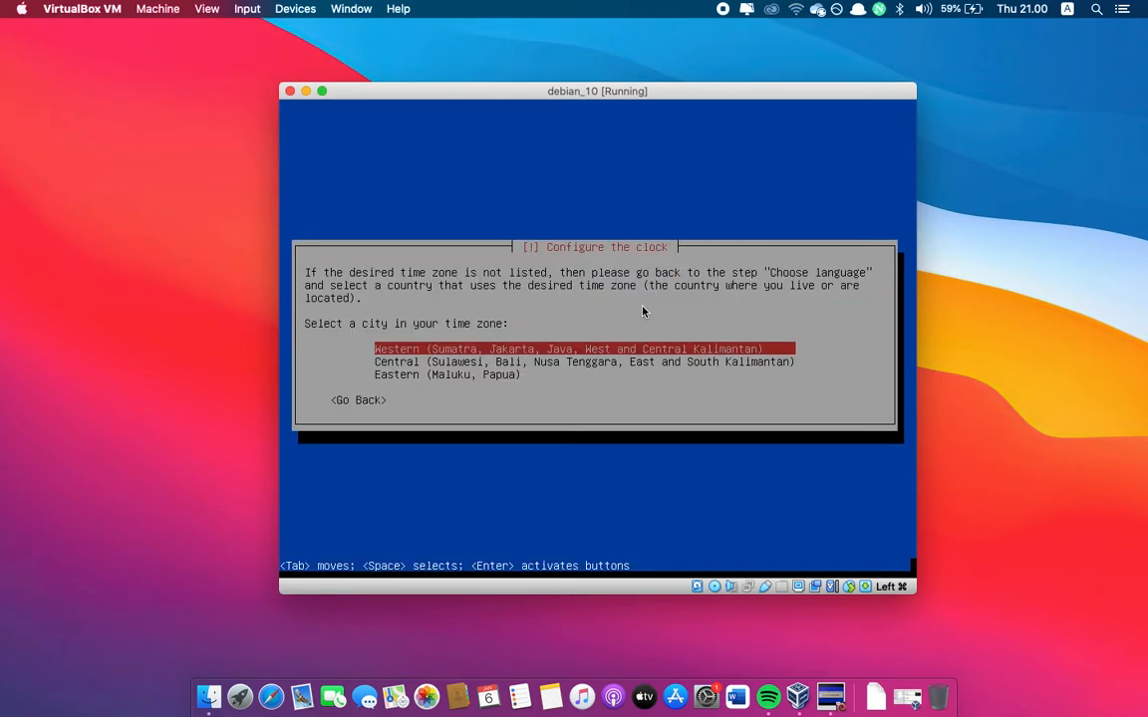
Set the clock's time zone to Western (Sumatra, Jakarta, Java, West and Central Kalimantan)
key(Down)
key(Down)
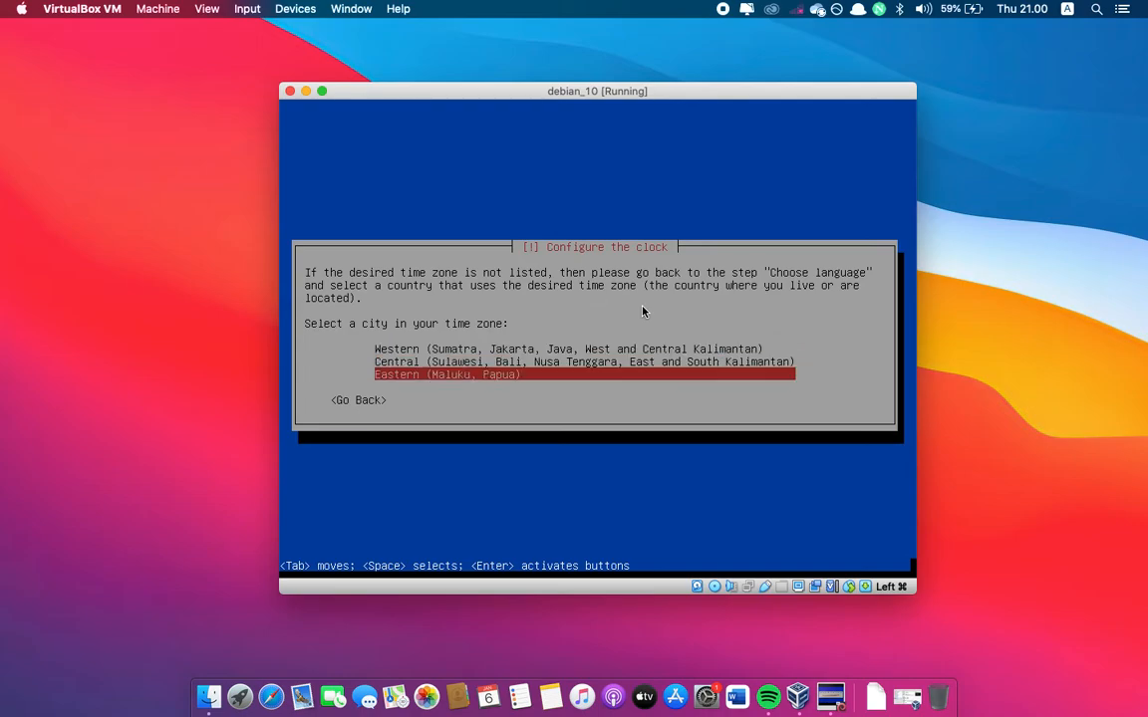
key(Up)
key(Up)
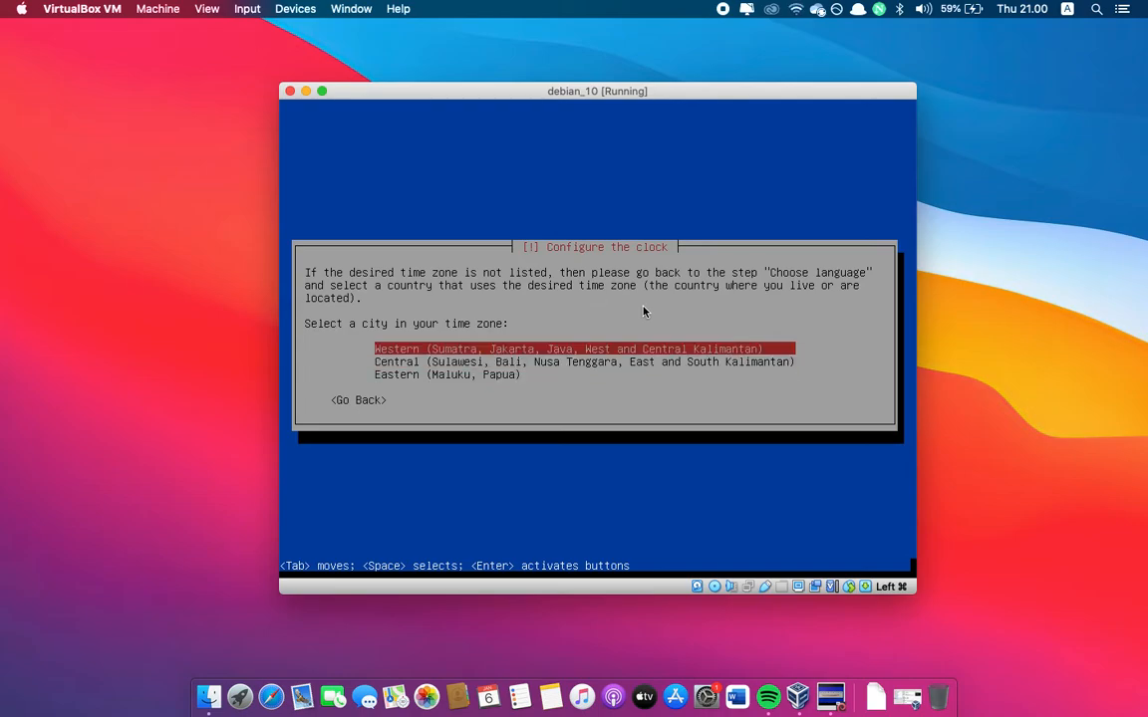
key(Down)
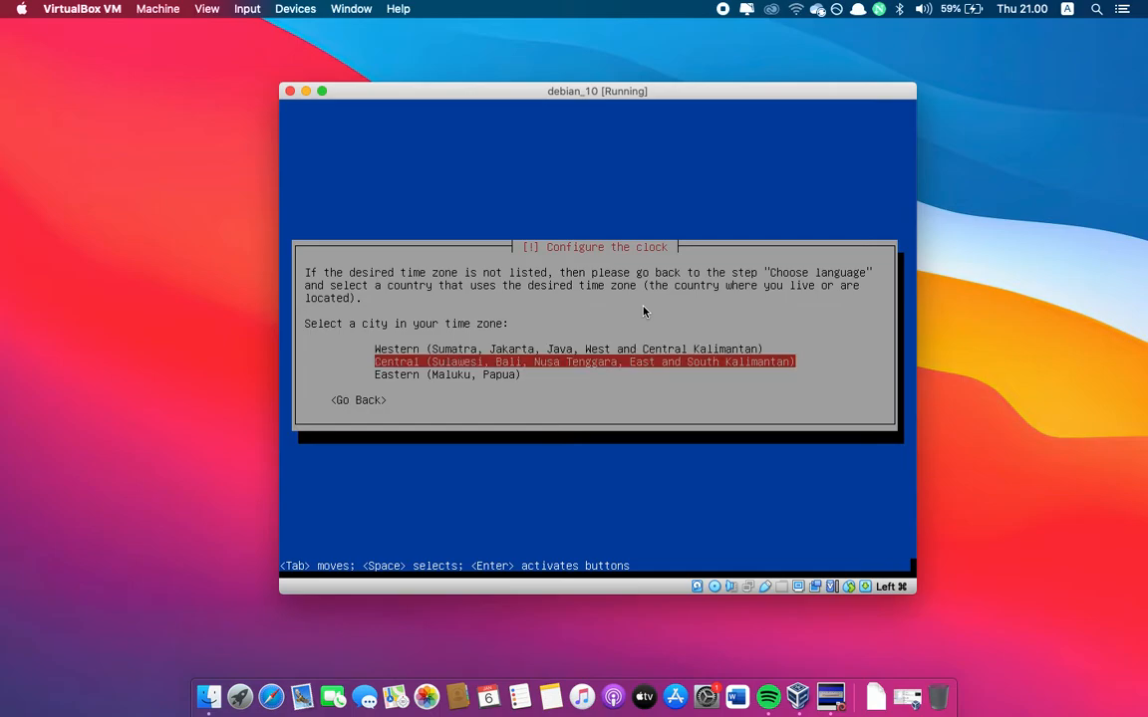
key(Up)
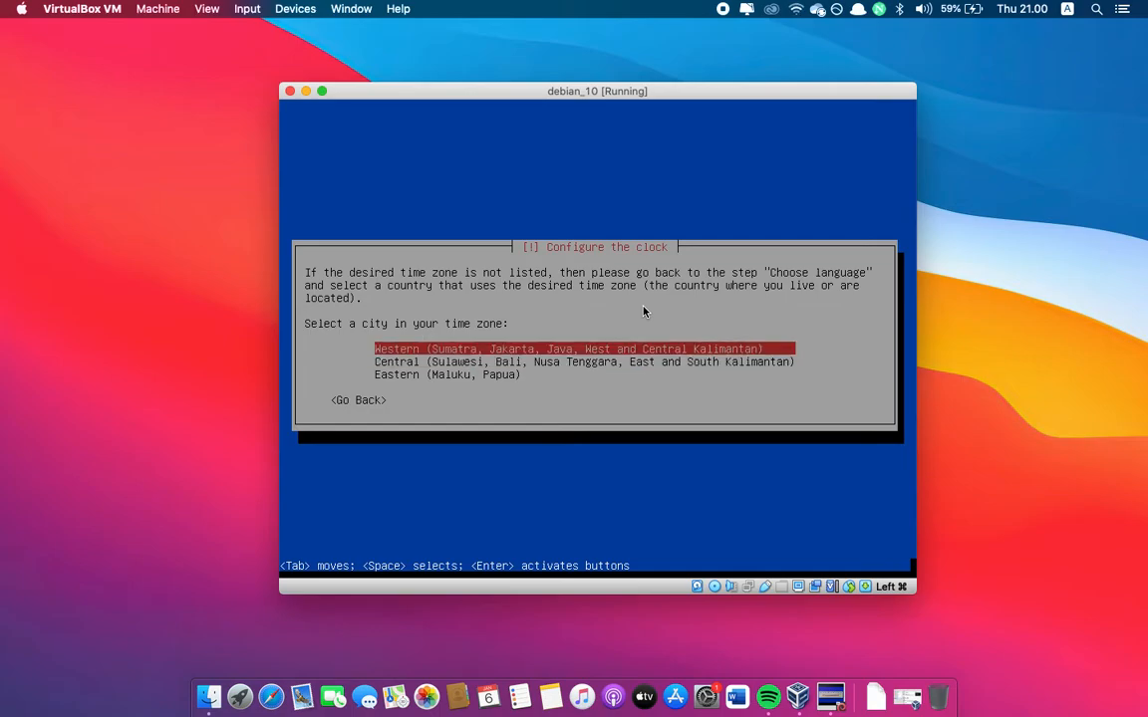
key(Down)
key(Down)
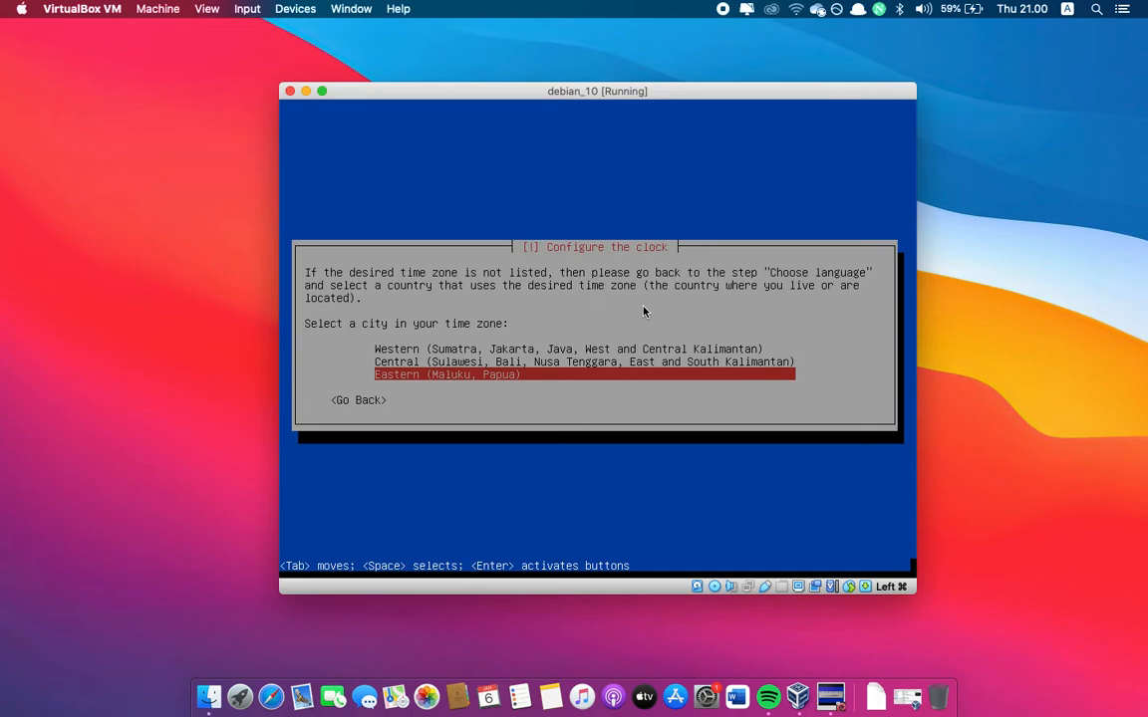
key(Up)
key(Up)
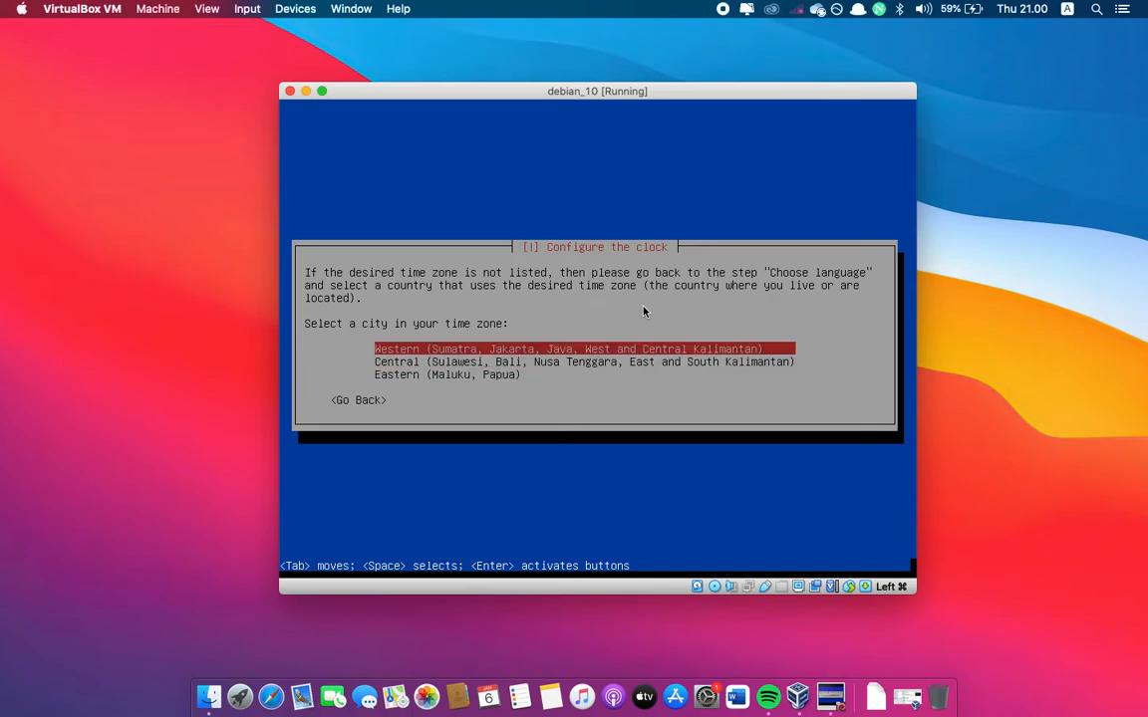
key(Return)
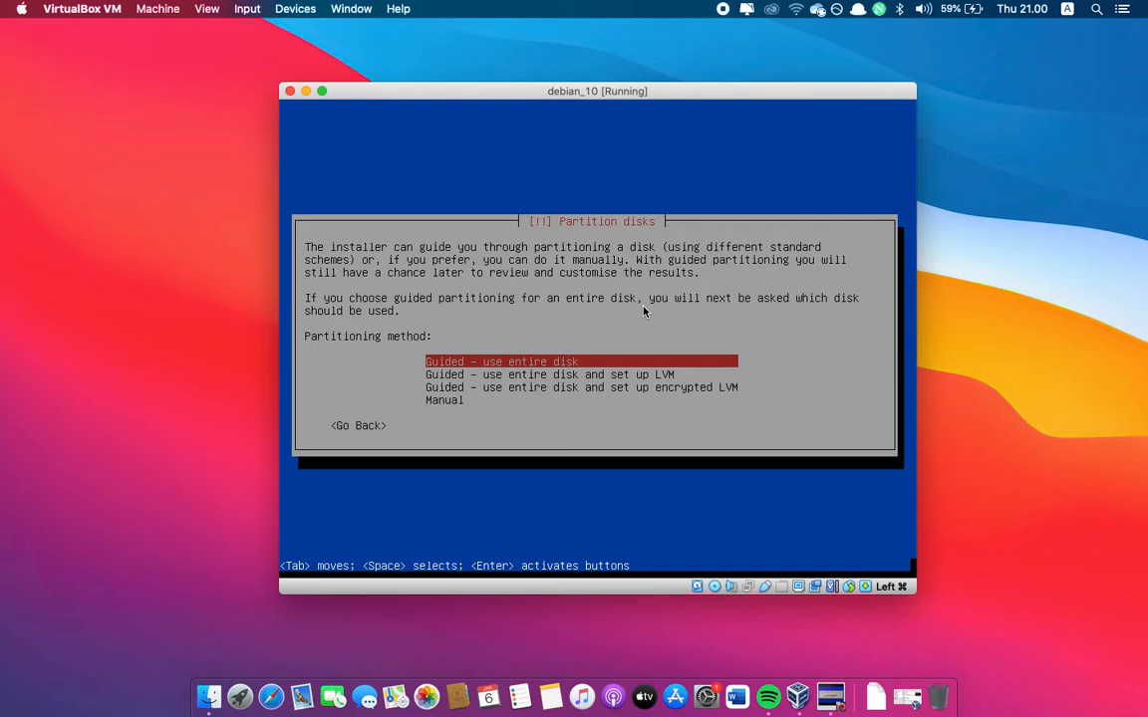
Choose guided partitioning that uses the entire disk and select the SCSI2 (sda) VBOX hard disk
key(Down)
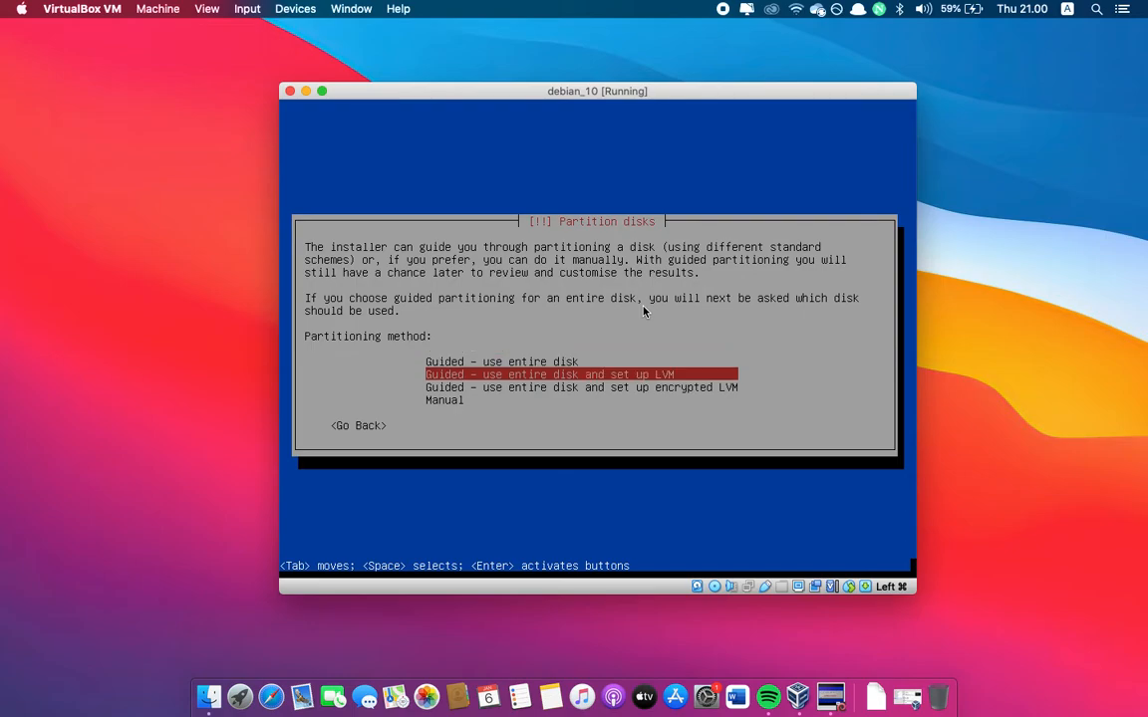
key(Up)
key(Return)
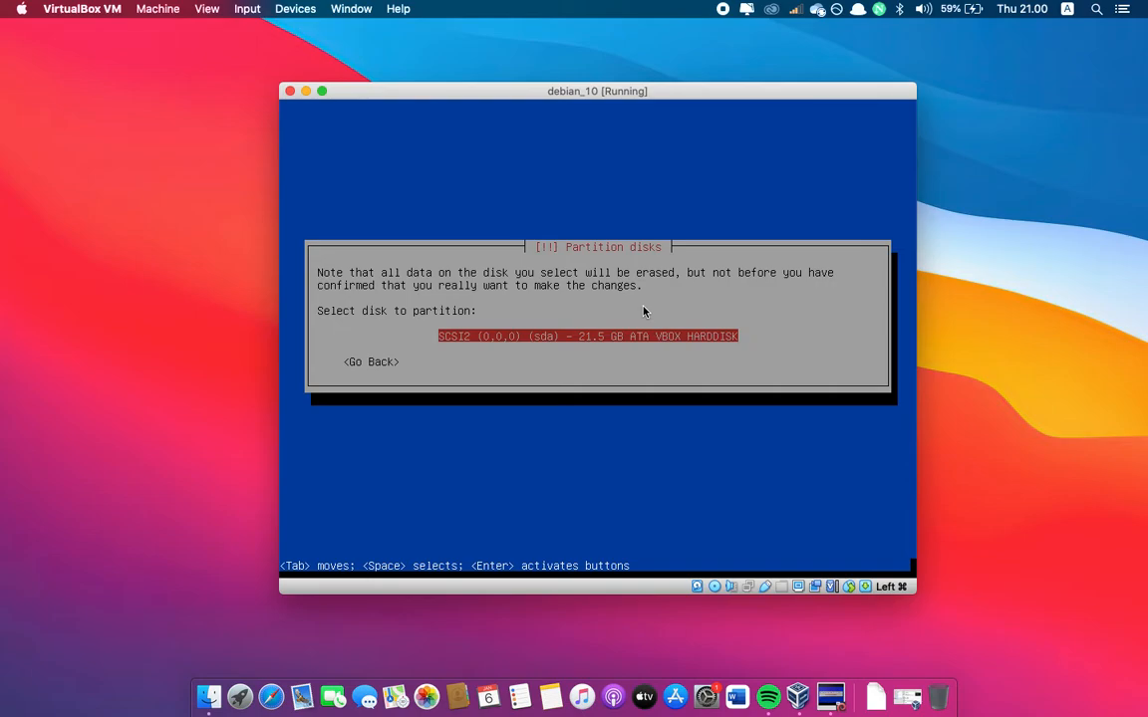
key(Return)
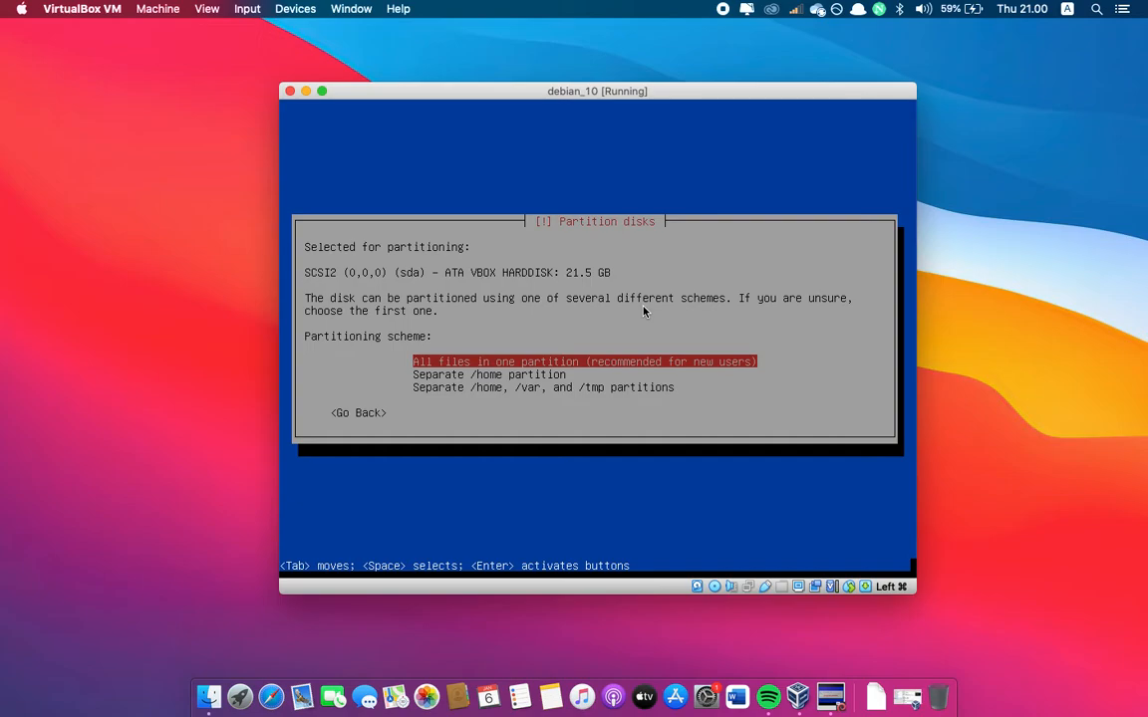
Choose the partitioning scheme that keeps all files in one partition
key(Down)
key(Down)
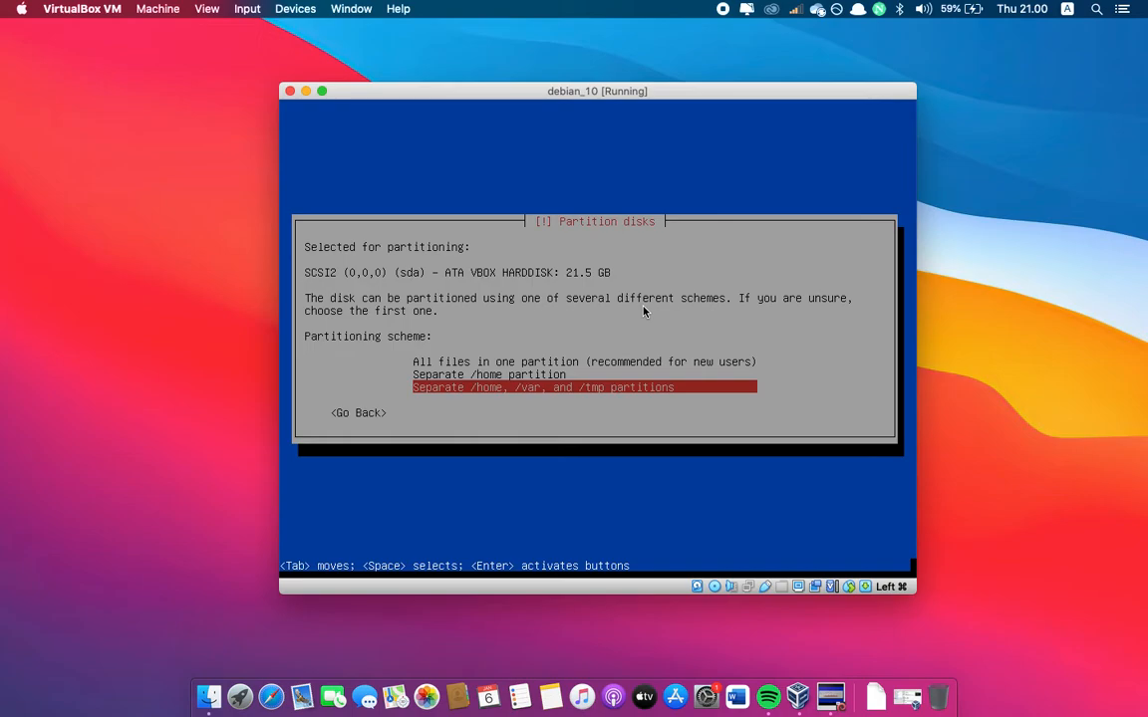
key(Up)
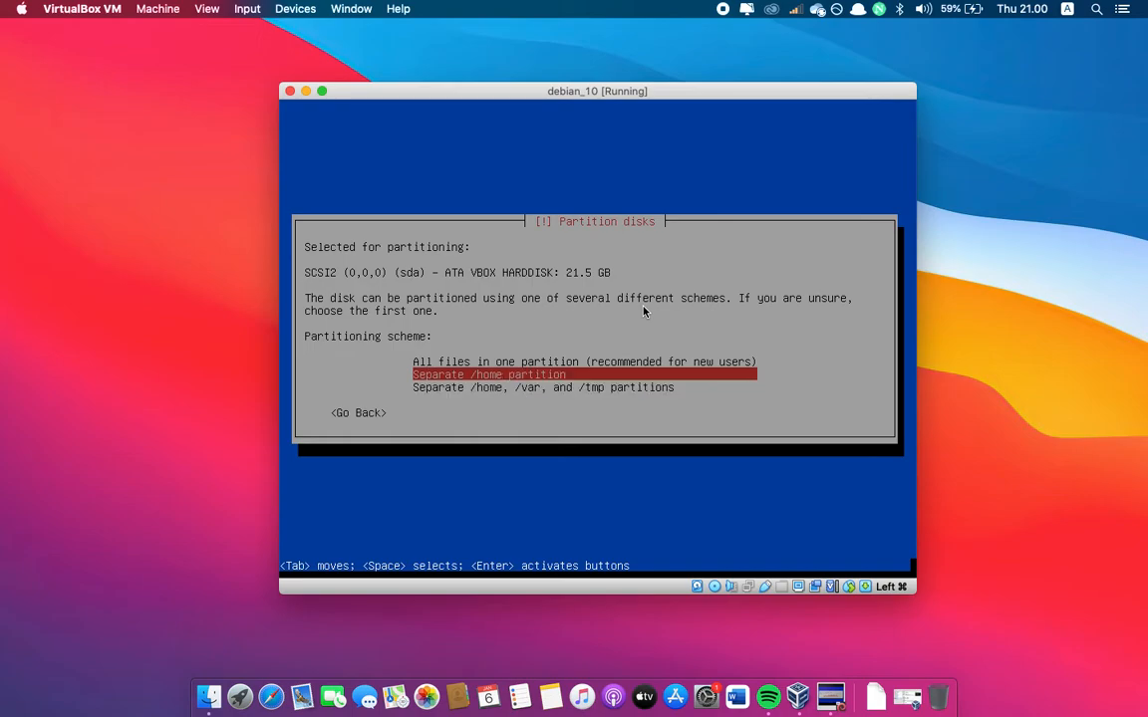
key(Up)
key(Down)
key(Down)
key(Up)
key(Up)
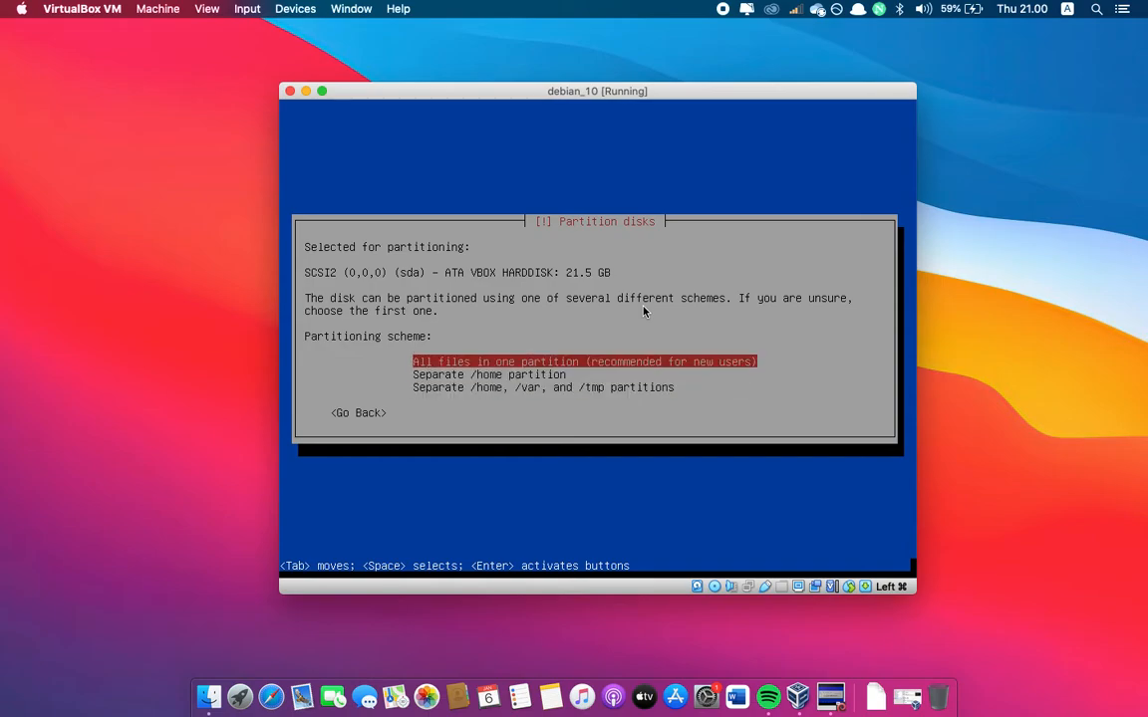
key(Down)
key(Up)
key(Return)
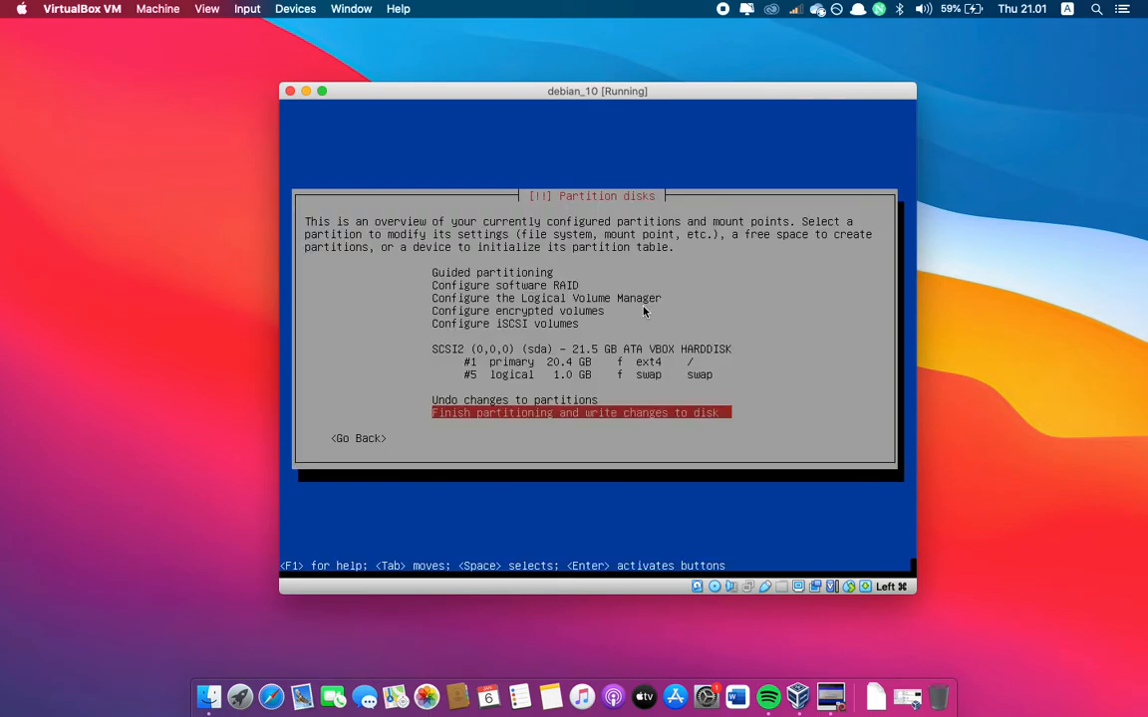
Finish partitioning and agree to write the changes to the disk
key(Return)
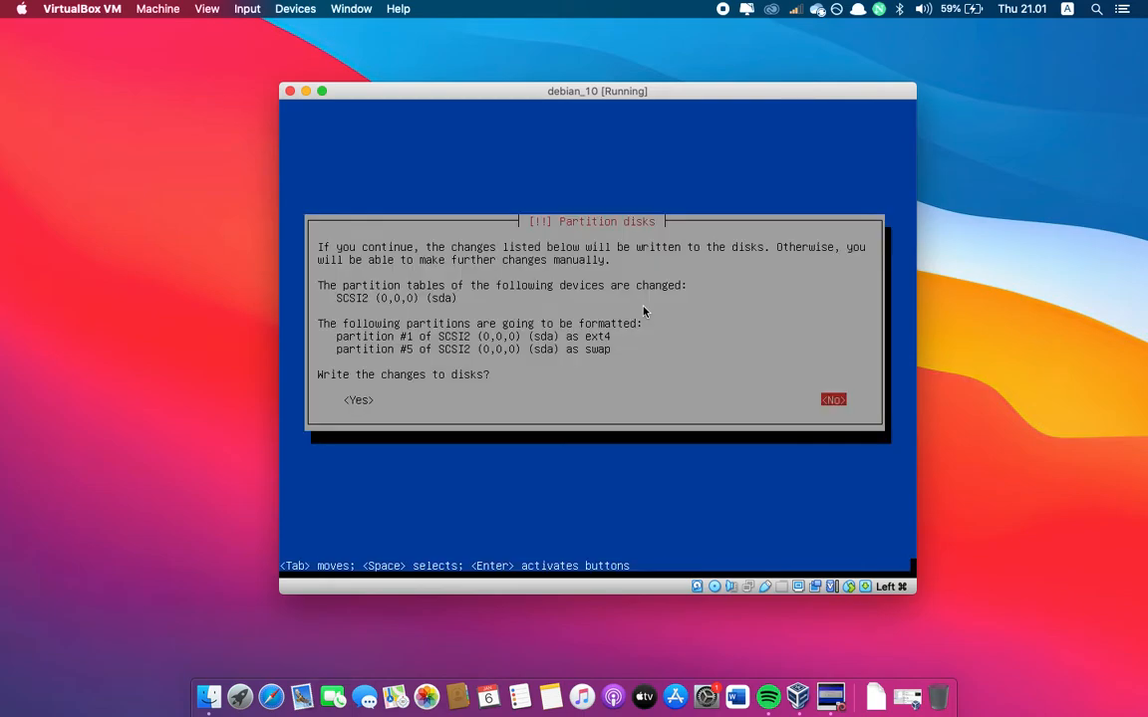
key(Tab)
key(Tab)
key(Tab)
key(Return)
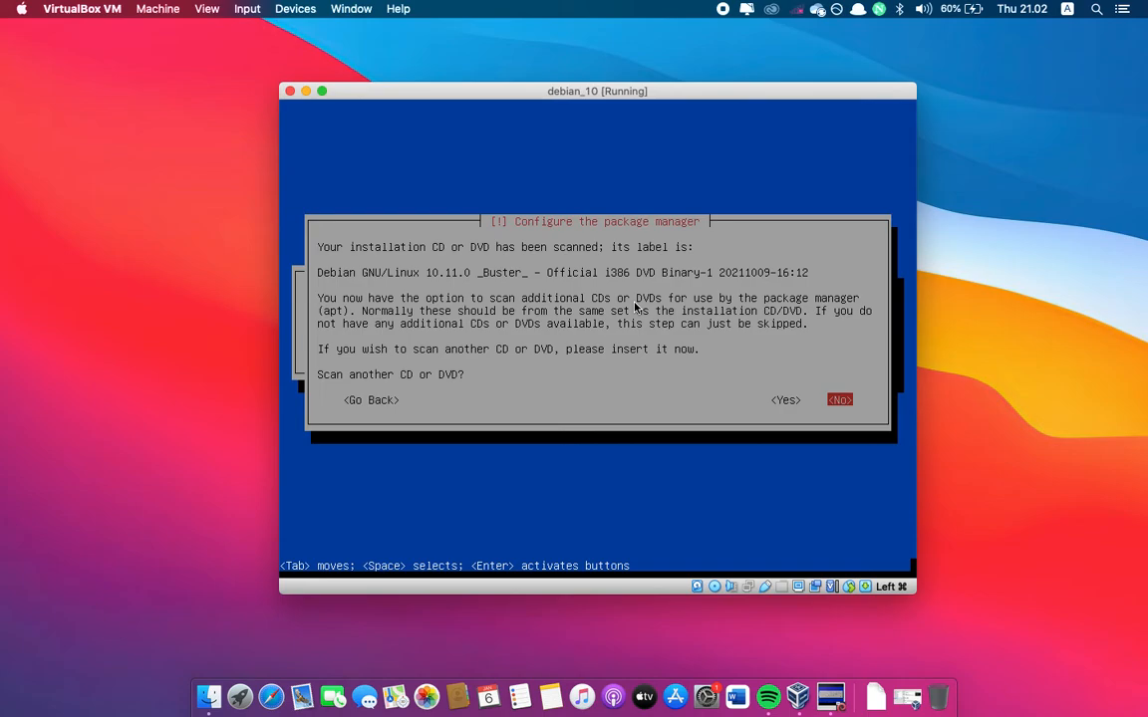
Decline scanning another CD or DVD and decline using a network mirror for the package manager
key(Return)
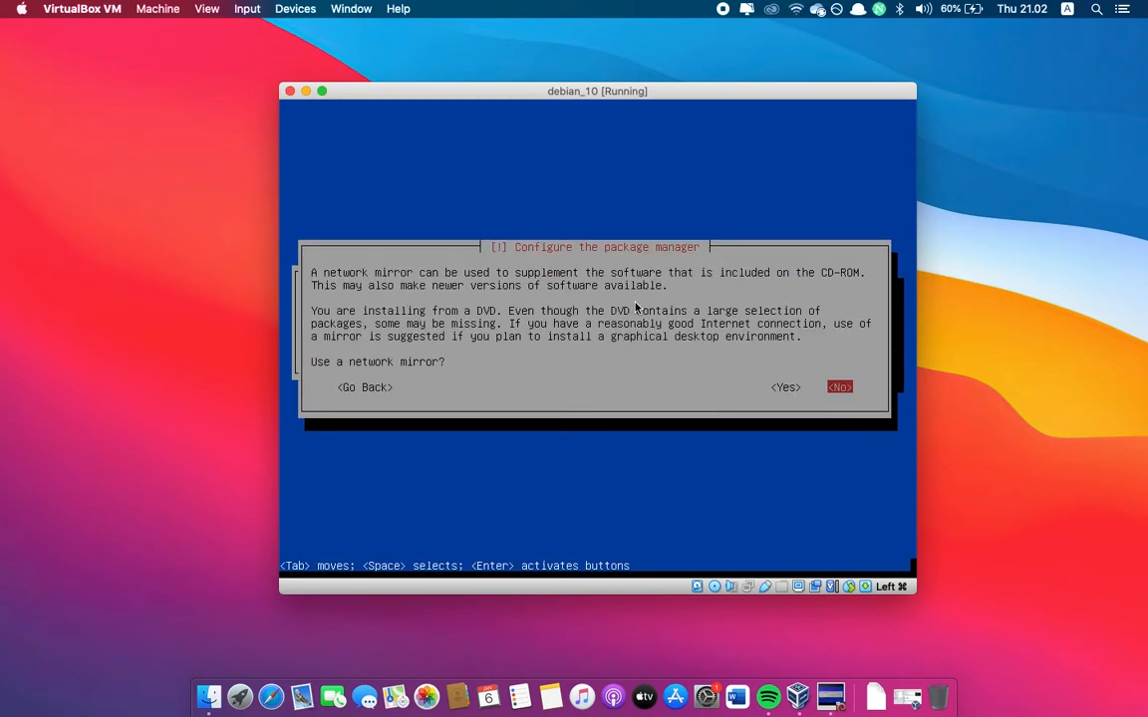
key(Left)
key(Right)
key(Return)
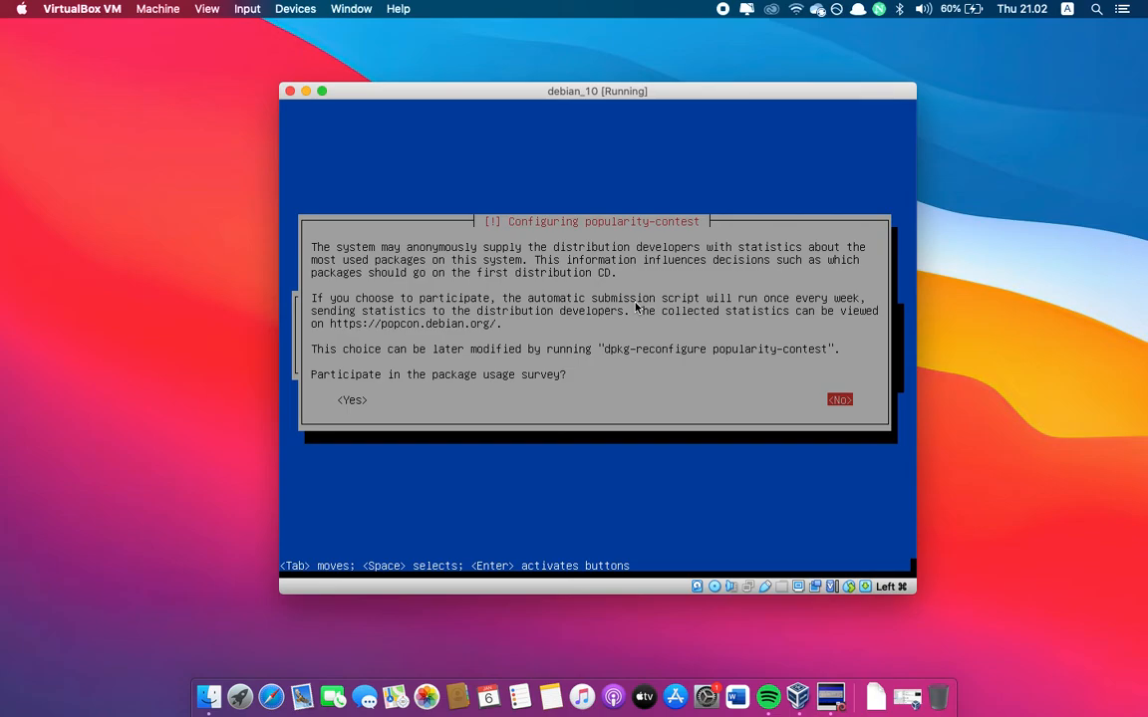
Decline the package usage survey and install only the standard system utilities, deselecting the Debian desktop environment and print server
key(Return)
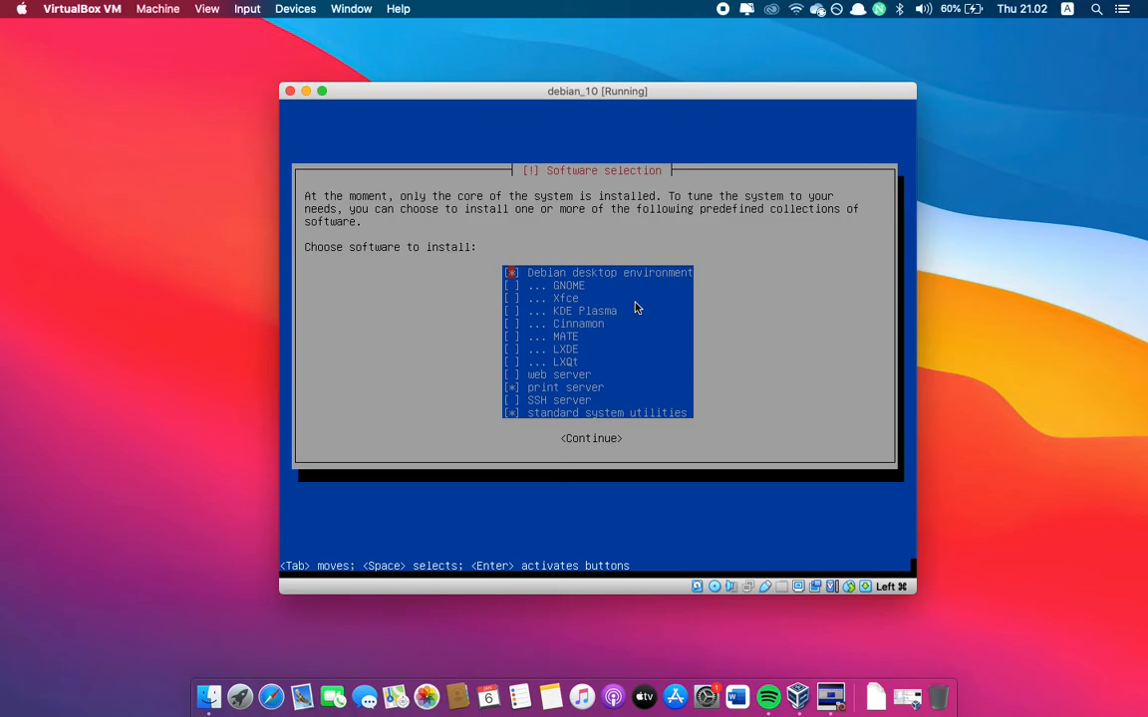
key(Down)
key(Down)
key(Down)
key(Down)
key(Down)
key(Down)
key(Up)
key(Up)
key(Down)
key(Down)
key(Down)
key(Down)
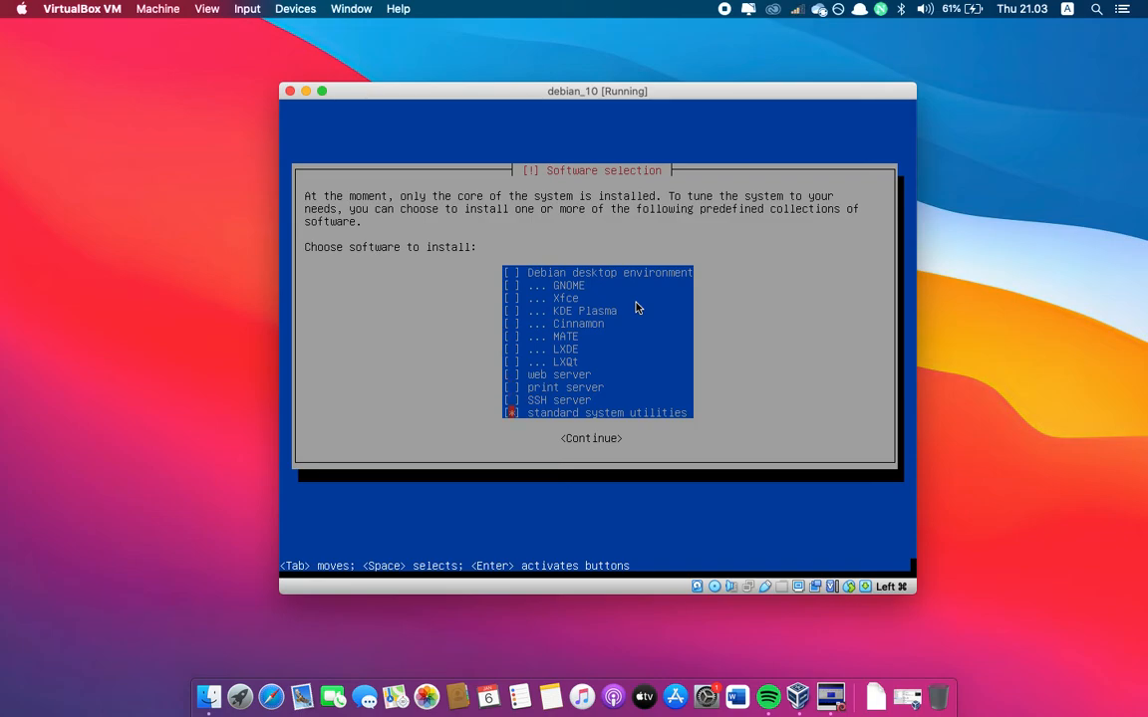
key(Return)
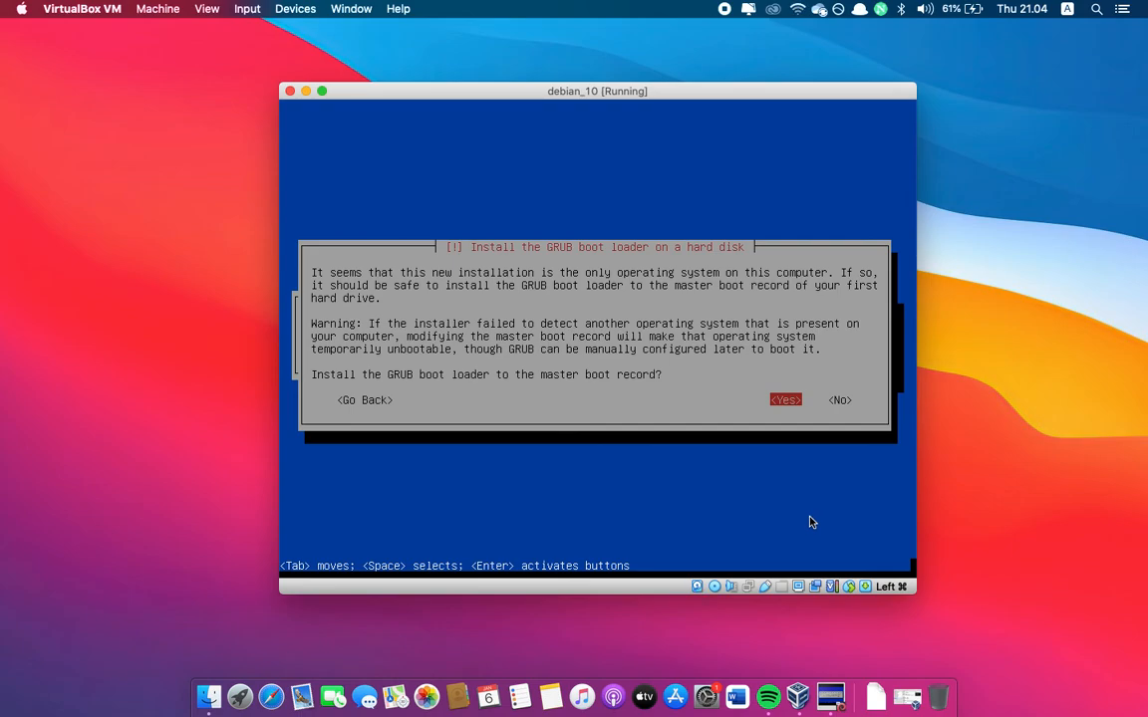
Install the GRUB boot loader to the master boot record on /dev/sda and finish the installation by booting the new system
key(Return)
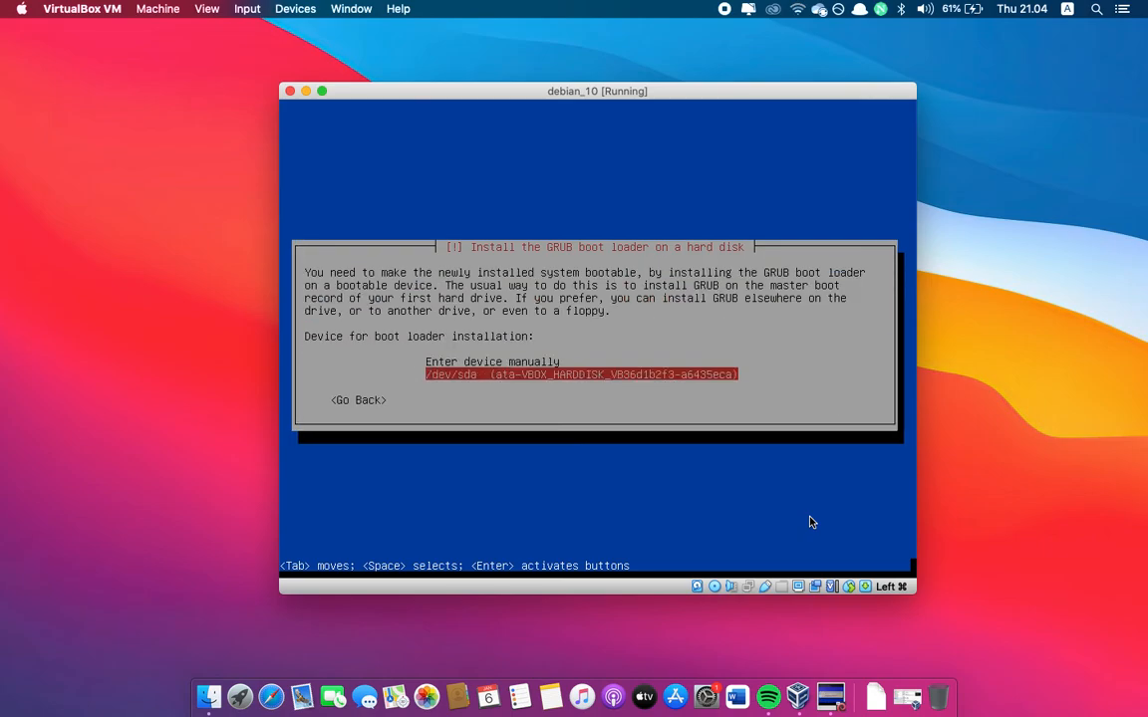
key(Up)
key(Down)
key(Up)
key(Down)
key(Return)
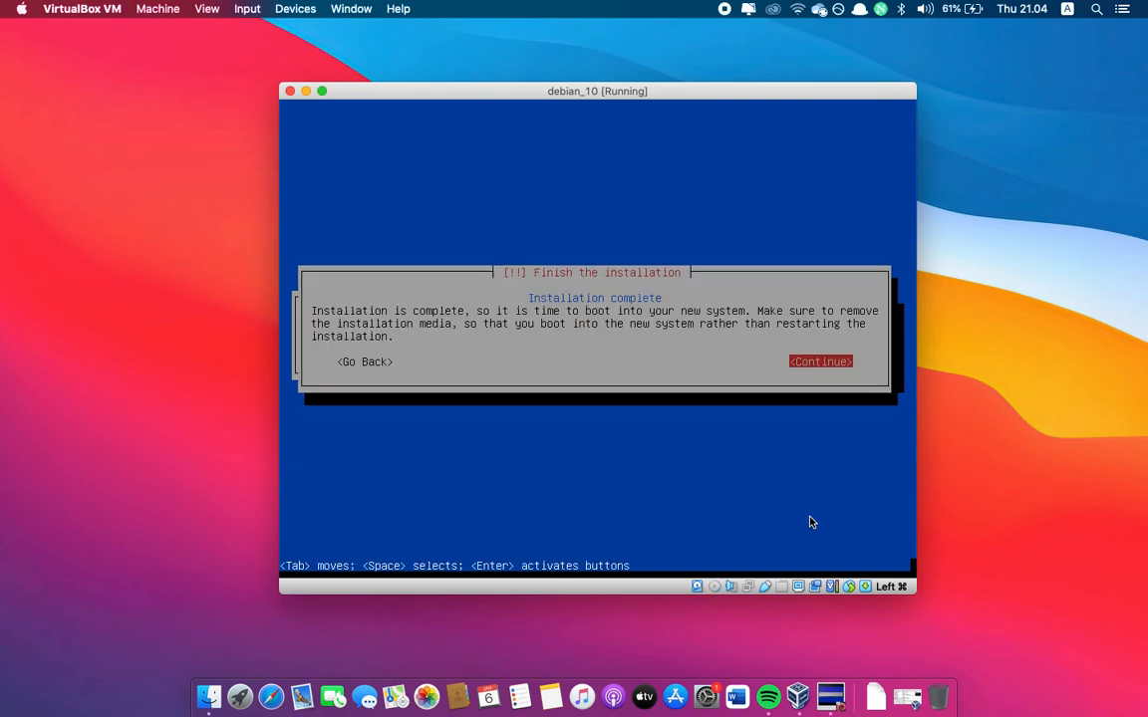
key(Return)
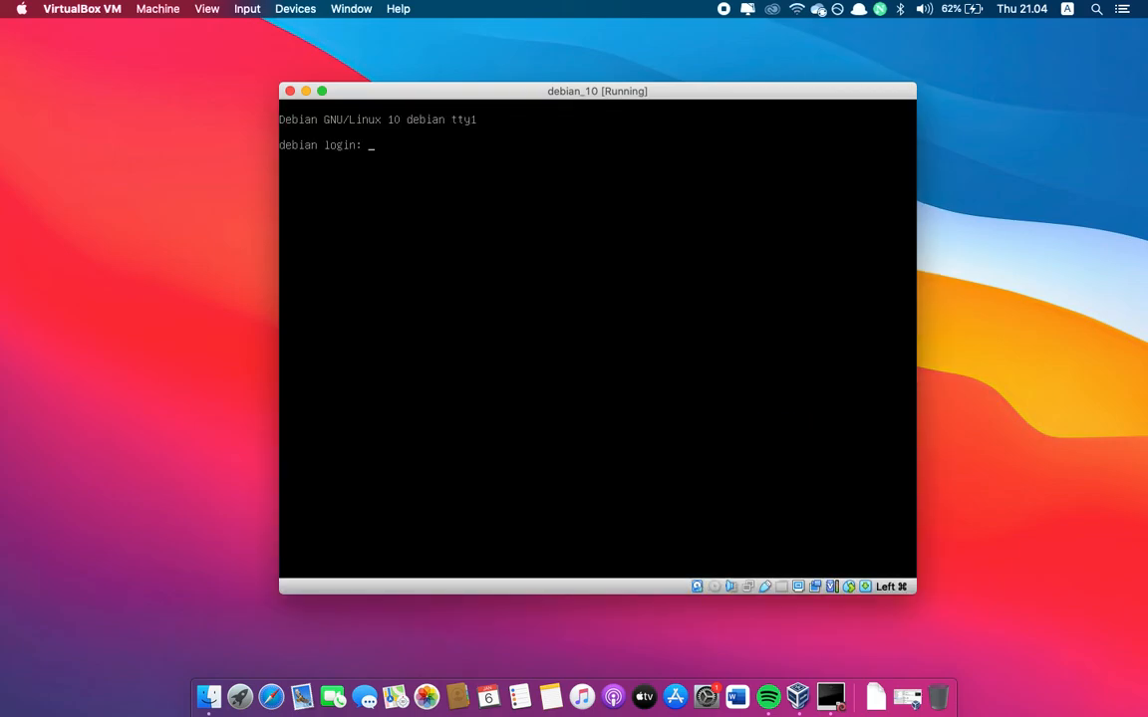
Log in to the new Debian system as root with the root password
text(root)
key(Return)
key(Return)
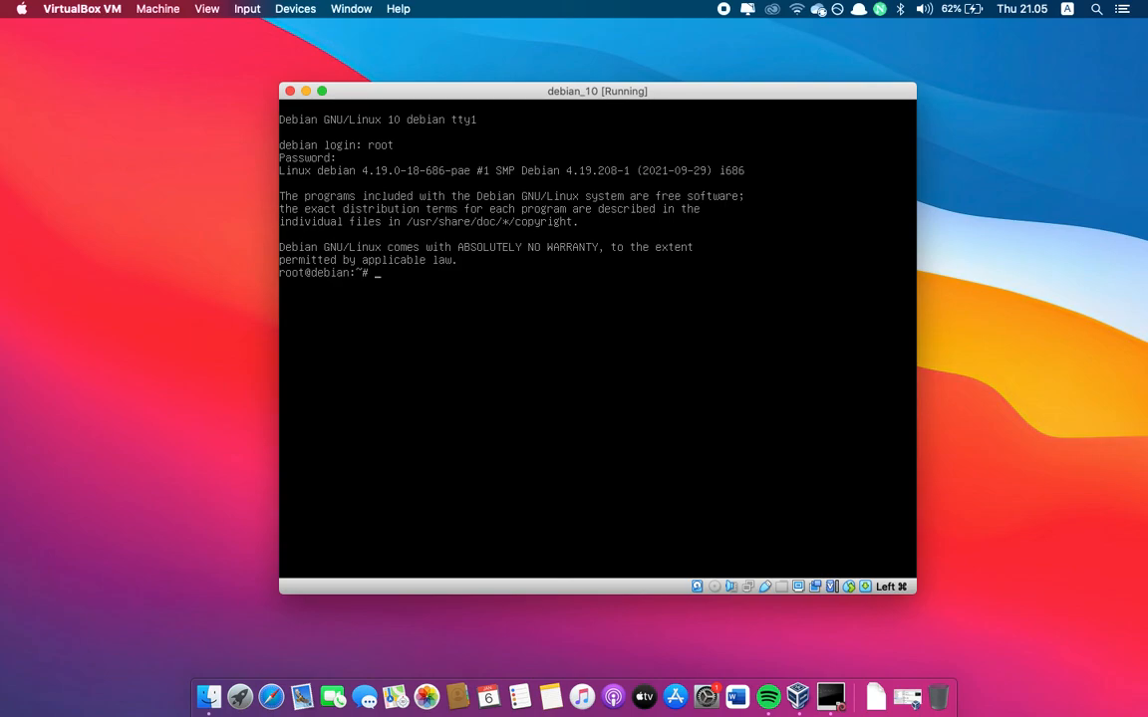
Try running the sudo command on its own and clear the terminal screen
text(sudo)
key(Return)
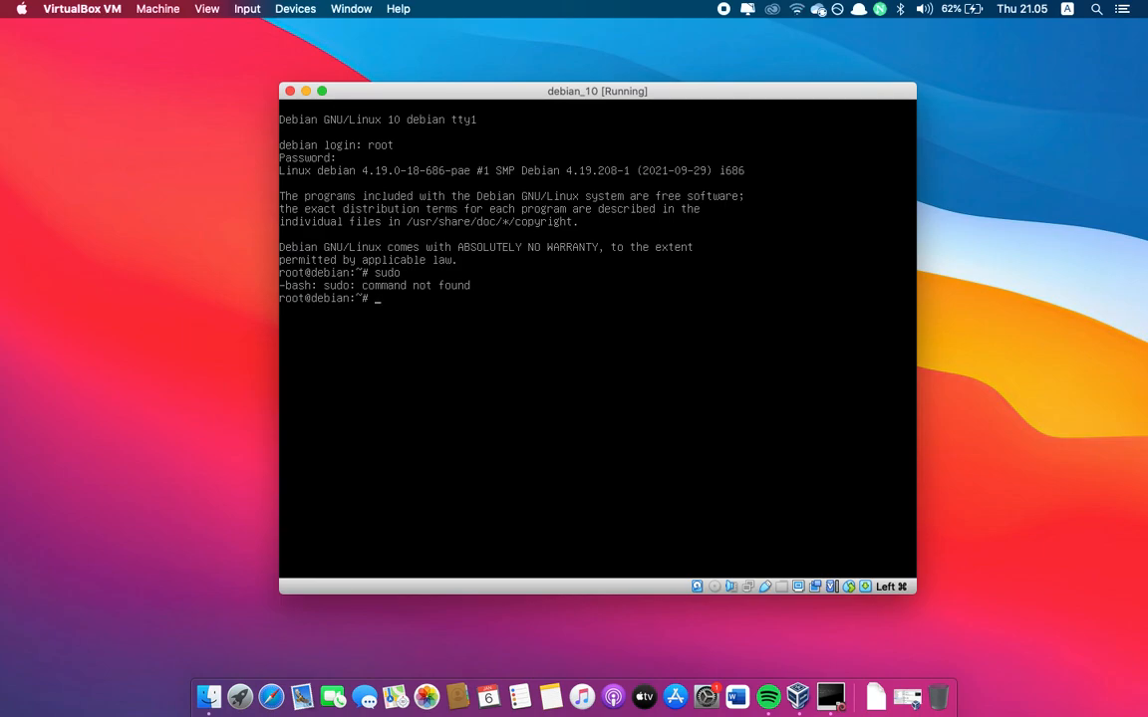
text(clear)
key(Return)
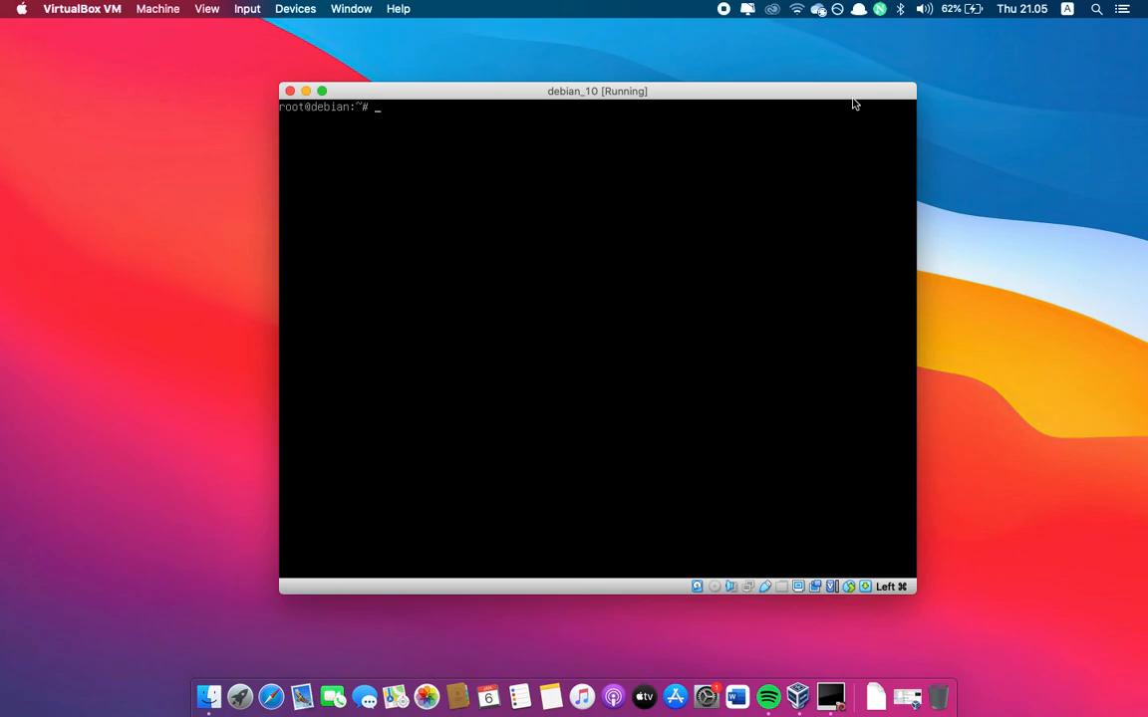